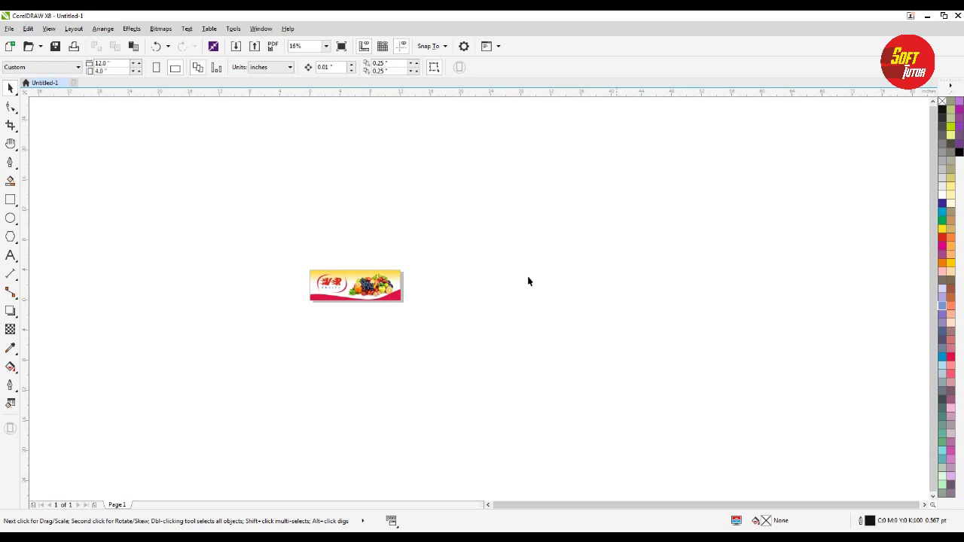
Review the available drawing units and the page's width and height settings
{"action": "left_click", "coordinate": [273, 67]}
{"action": "left_click", "coordinate": [171, 156]}
{"action": "double_click", "coordinate": [109, 62]}
{"action": "left_click", "coordinate": [270, 67]}
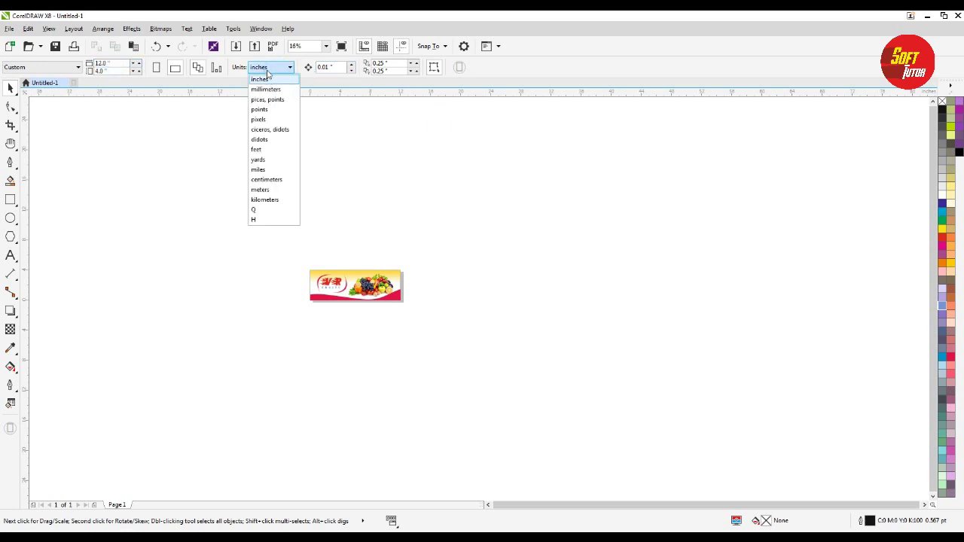
{"action": "left_click", "coordinate": [105, 95]}
{"action": "left_click", "coordinate": [253, 209]}
Select all the fruit banner's objects and check their overall width and height
{"action": "scroll", "coordinate": [314, 272], "scroll_direction": "up", "scroll_amount": 2}
{"action": "key", "text": "h"}
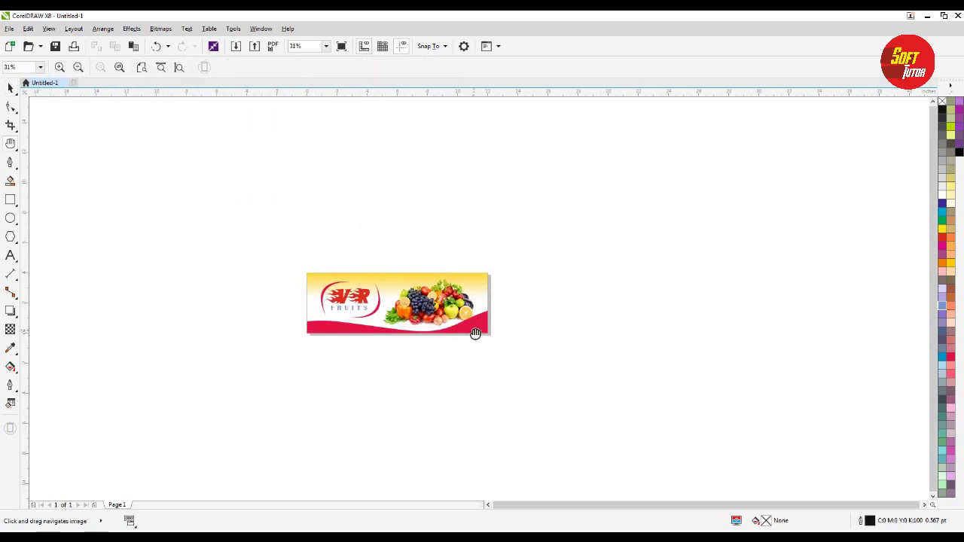
{"action": "double_click", "coordinate": [376, 312]}
{"action": "left_click_drag", "start_coordinate": [335, 260], "coordinate": [339, 268]}
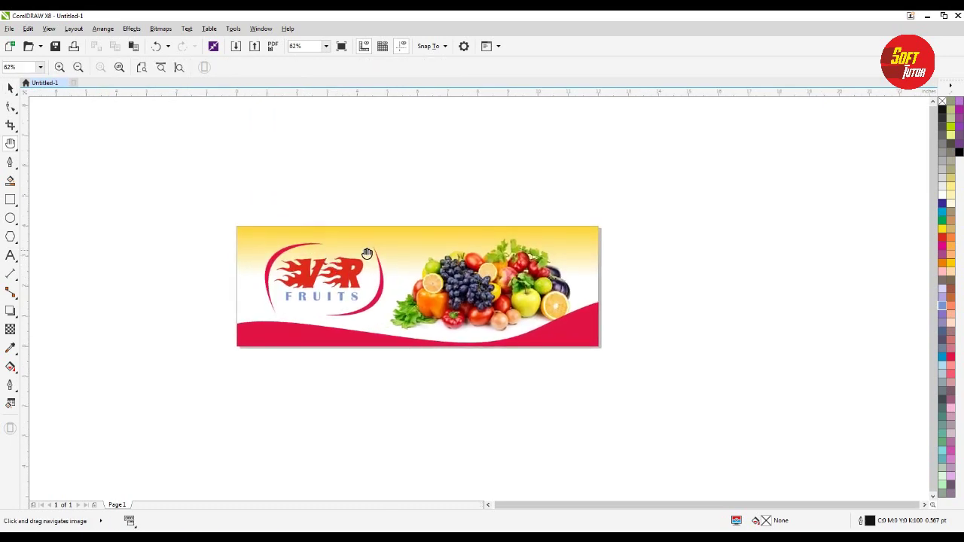
{"action": "key", "text": "space"}
{"action": "left_click_drag", "start_coordinate": [216, 201], "coordinate": [683, 409]}
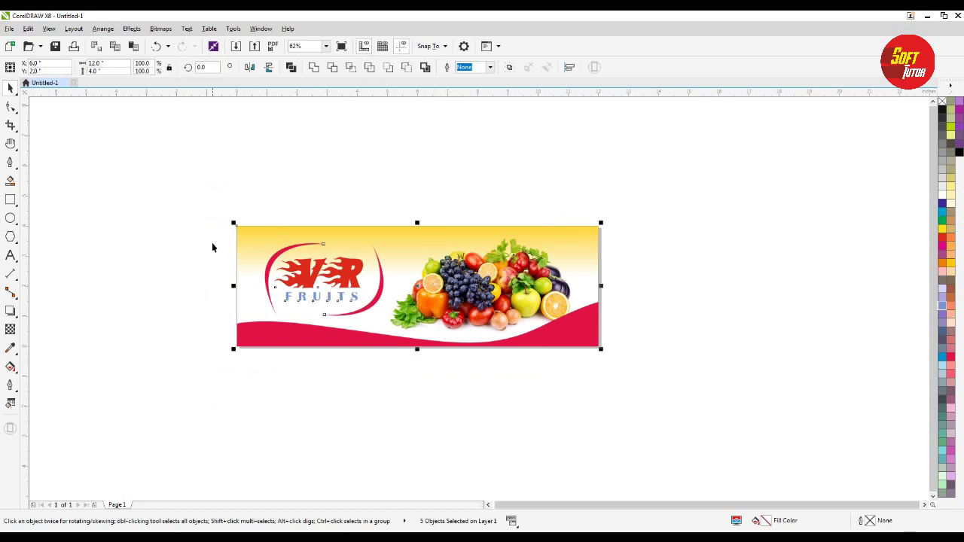
{"action": "left_click", "coordinate": [106, 64]}
{"action": "left_click", "coordinate": [113, 70]}
{"action": "left_click", "coordinate": [120, 137]}
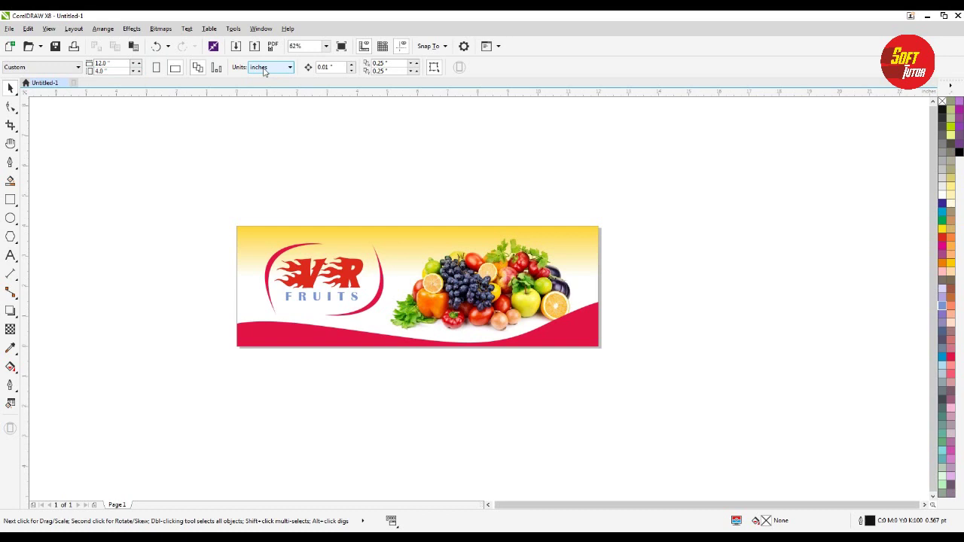
Compare the page dimensions with the overall size of the selected banner artwork
{"action": "left_click", "coordinate": [114, 62]}
{"action": "left_click", "coordinate": [115, 71]}
{"action": "left_click_drag", "start_coordinate": [214, 201], "coordinate": [753, 414]}
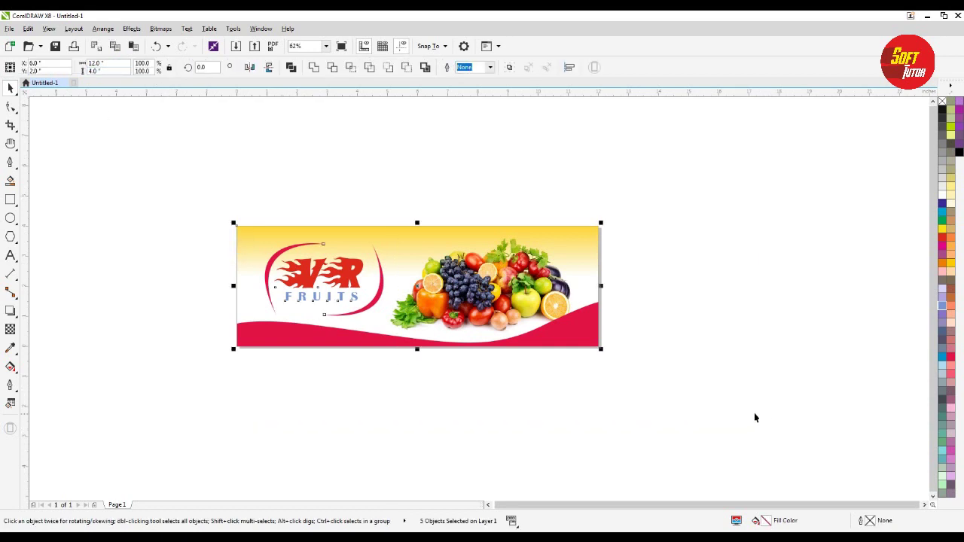
{"action": "left_click", "coordinate": [737, 356]}
Switch the drawing units to feet and check the banner artwork's size in that unit
{"action": "left_click", "coordinate": [275, 68]}
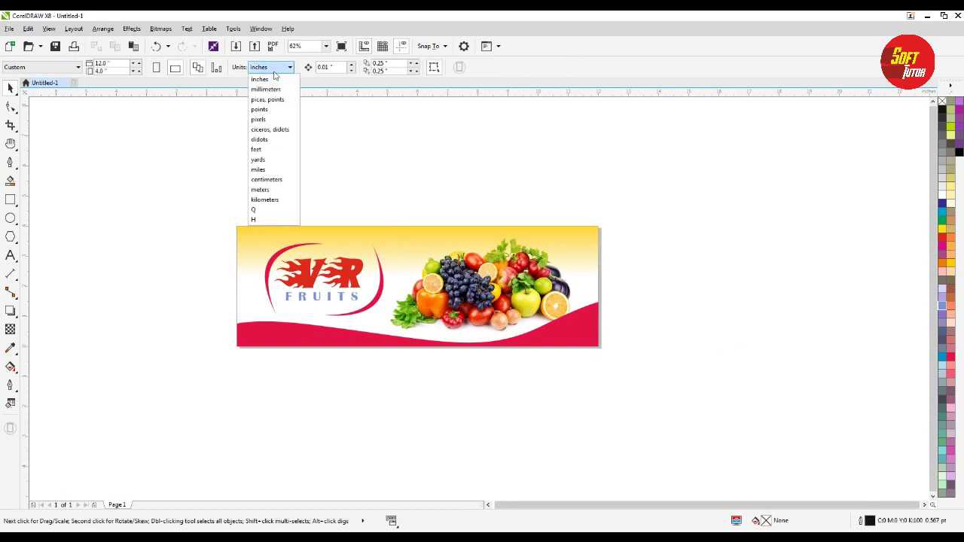
{"action": "left_click", "coordinate": [273, 149]}
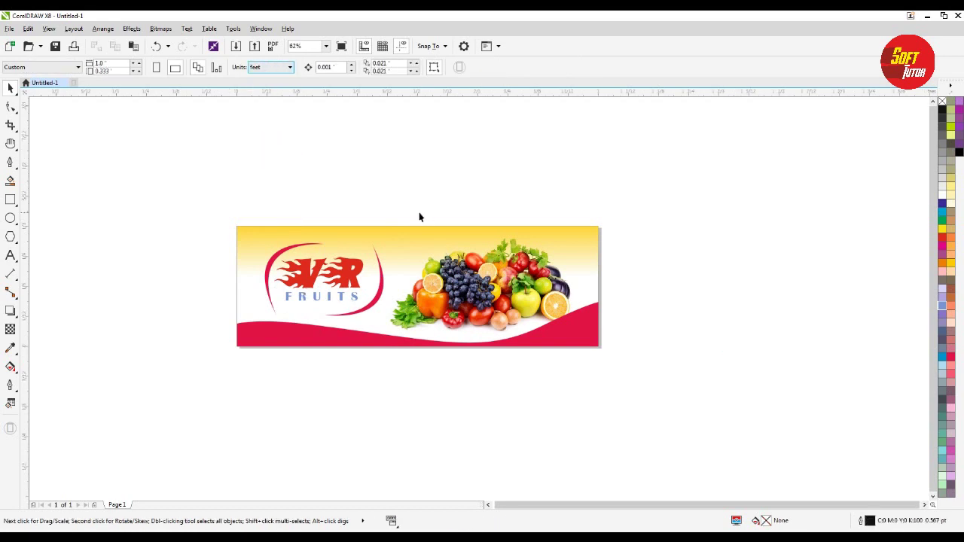
{"action": "left_click_drag", "start_coordinate": [158, 160], "coordinate": [674, 400]}
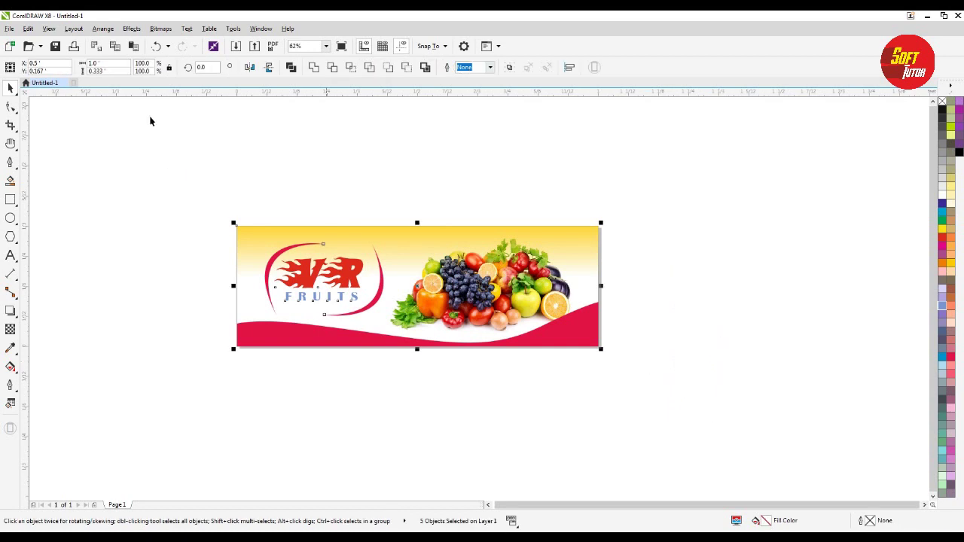
{"action": "left_click", "coordinate": [110, 63]}
{"action": "left_click", "coordinate": [535, 197]}
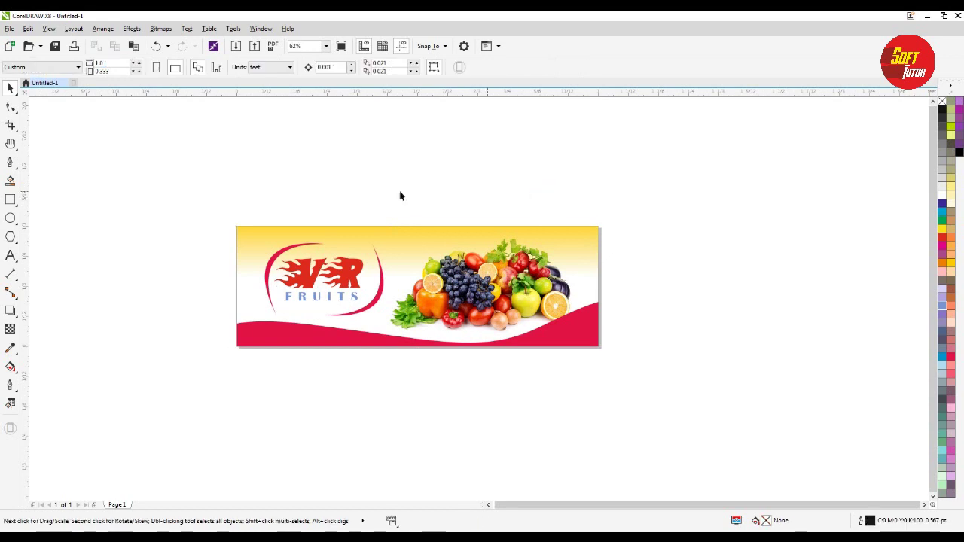
Set the drawing units back to inches and review the page width and height
{"action": "left_click", "coordinate": [270, 66]}
{"action": "left_click", "coordinate": [264, 73]}
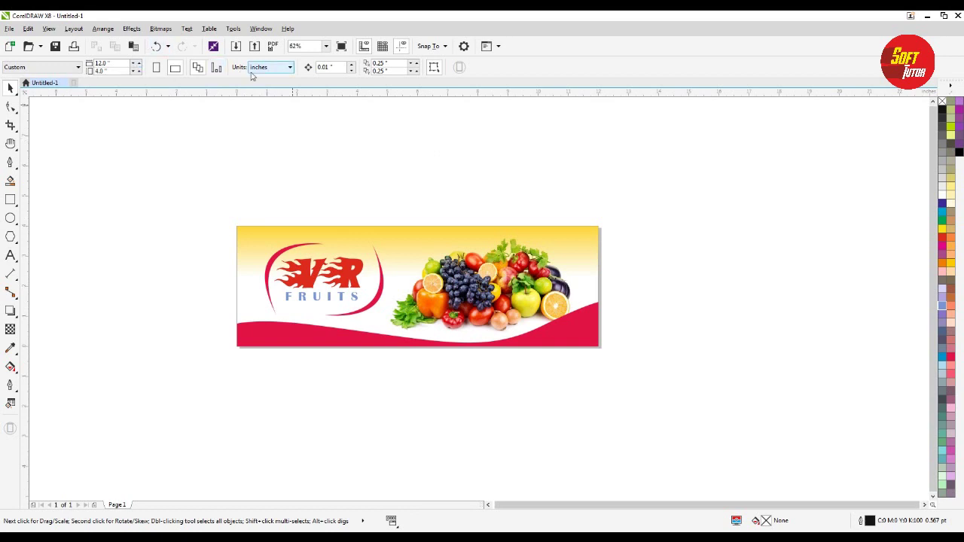
{"action": "left_click", "coordinate": [280, 69]}
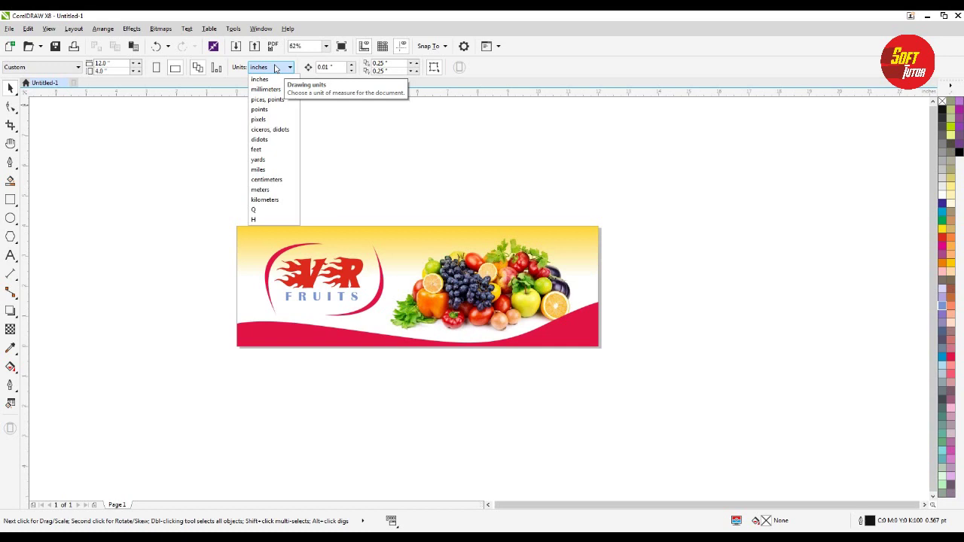
{"action": "left_click", "coordinate": [275, 68]}
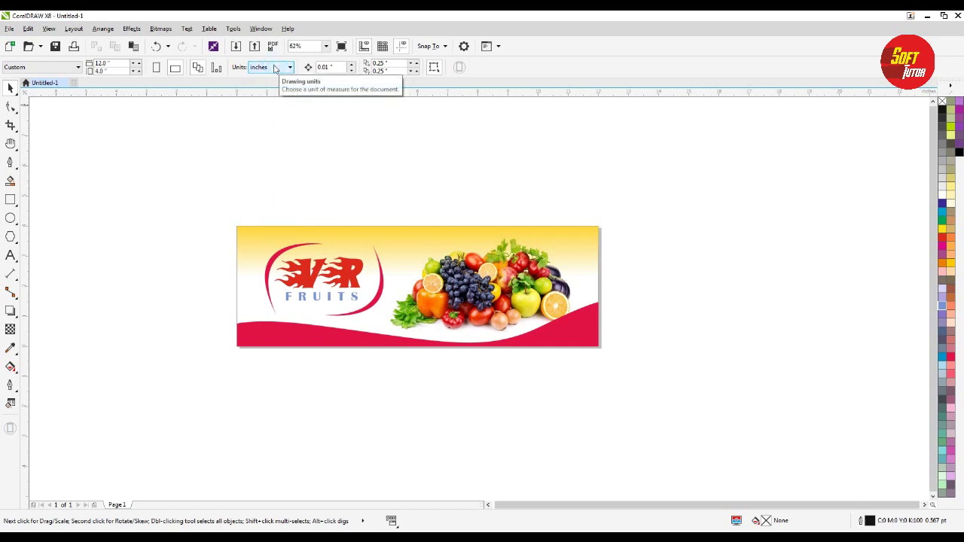
{"action": "left_click", "coordinate": [120, 64]}
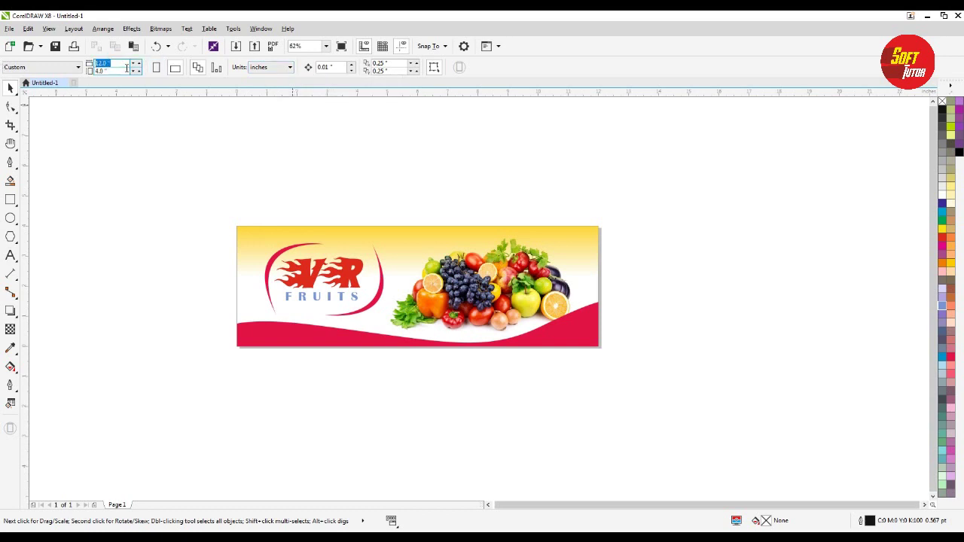
{"action": "key", "text": "Tab"}
{"action": "key", "text": "Return"}
Select the whole banner and start exporting only the selection to the Desktop as a JPG named flex
{"action": "left_click_drag", "start_coordinate": [200, 196], "coordinate": [716, 407]}
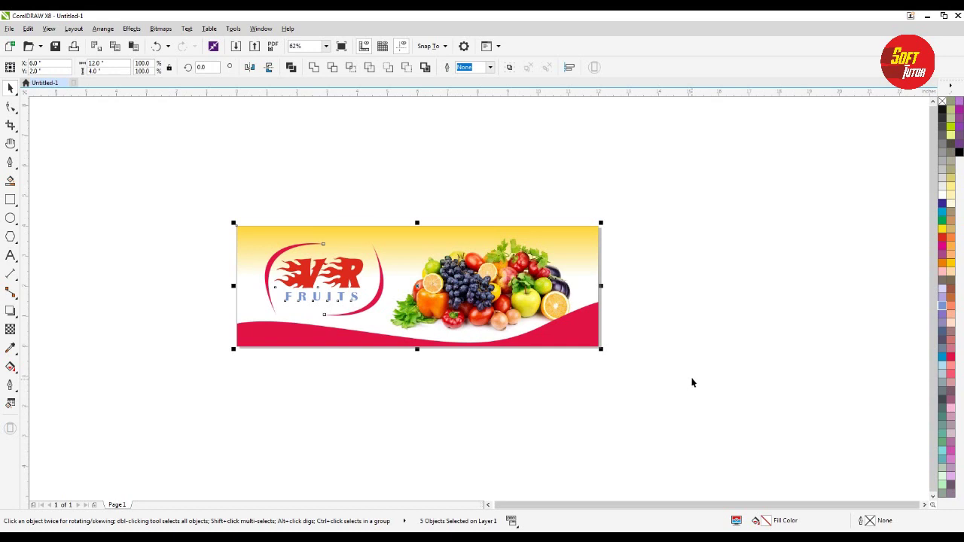
{"action": "left_click", "coordinate": [254, 47]}
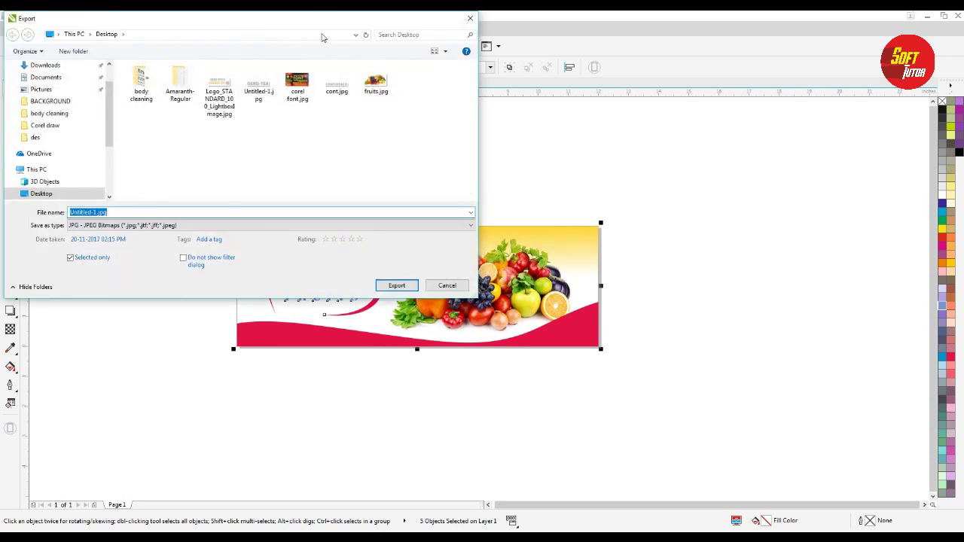
{"action": "left_click_drag", "start_coordinate": [499, 129], "coordinate": [499, 108]}
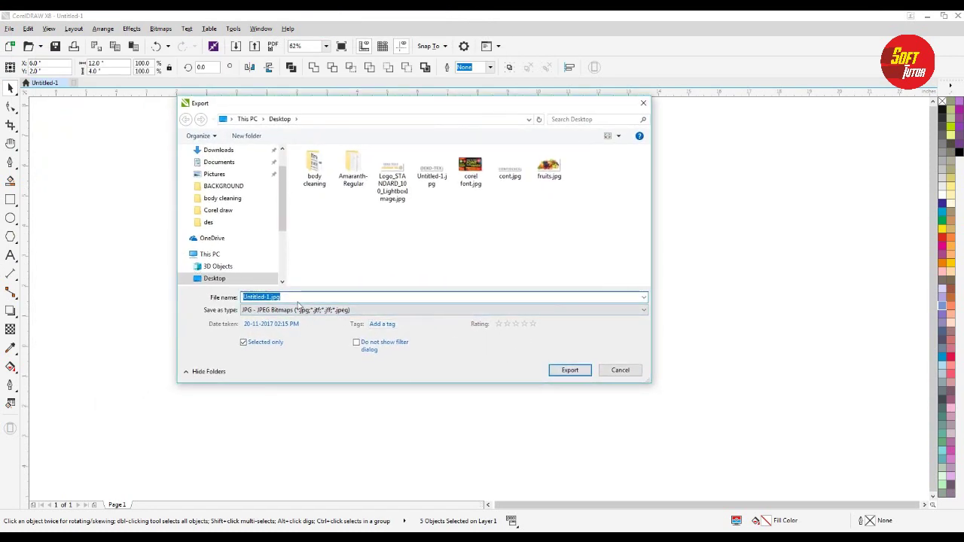
{"action": "left_click", "coordinate": [569, 371]}
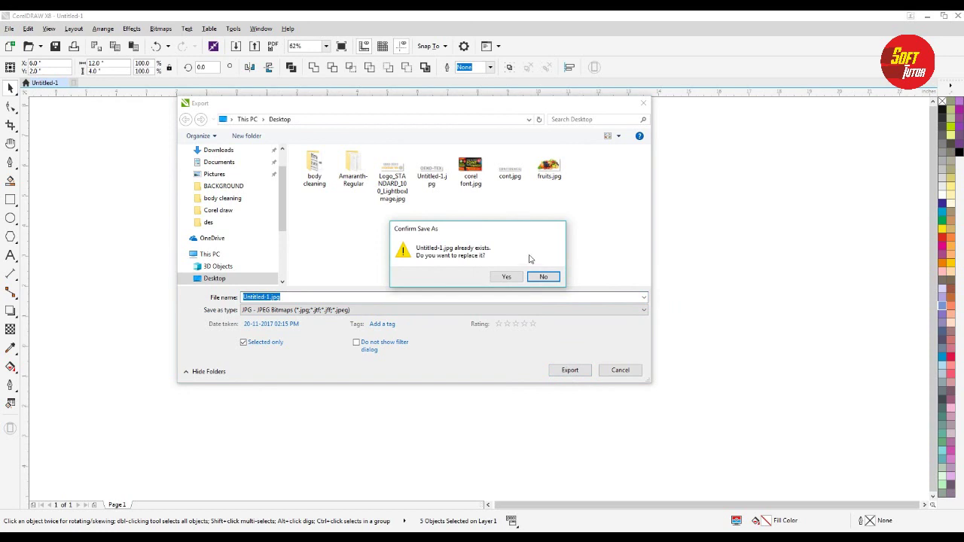
{"action": "left_click", "coordinate": [541, 276]}
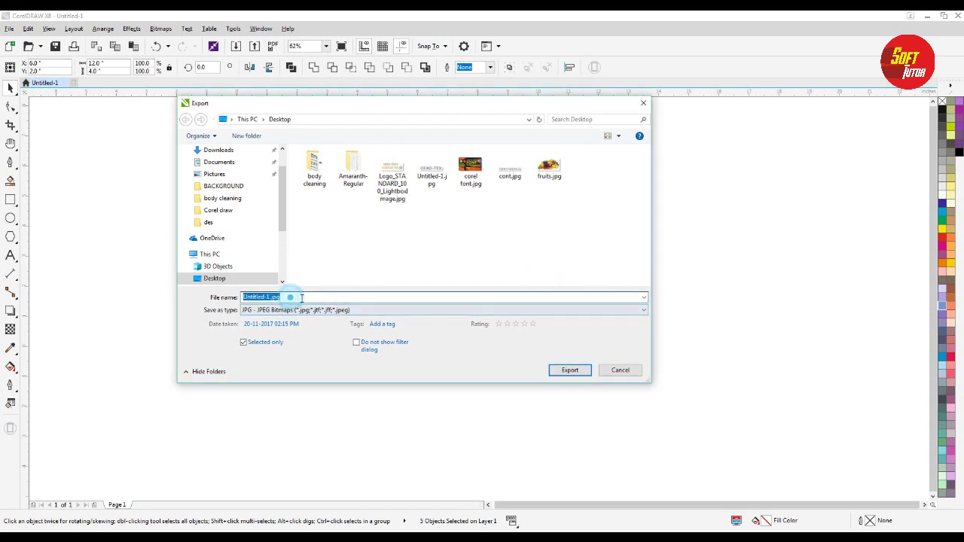
{"action": "type", "text": "file"}
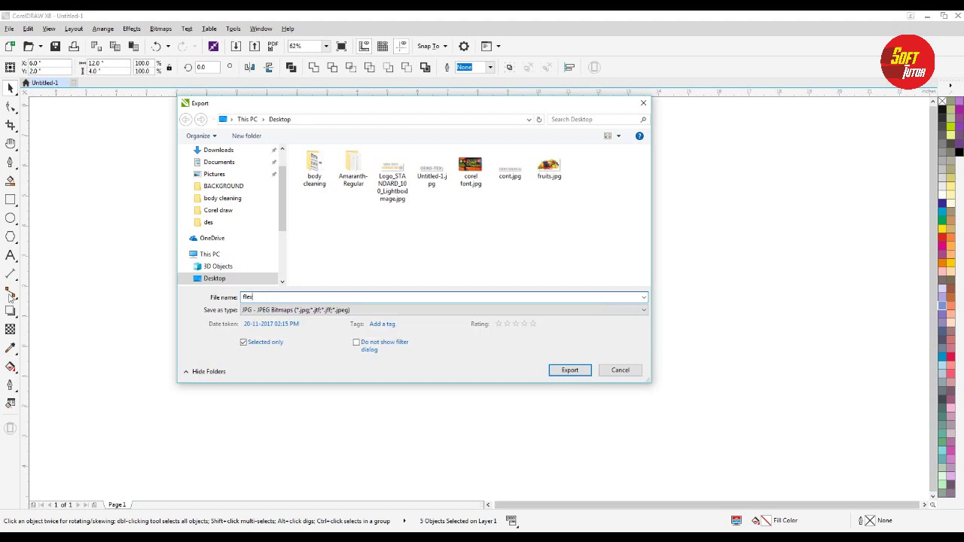
{"action": "left_click", "coordinate": [570, 370]}
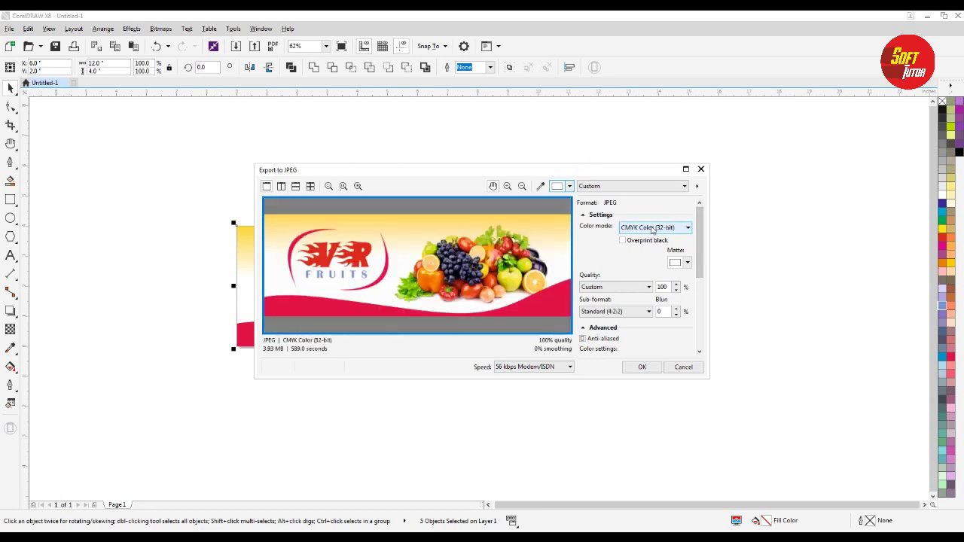
Review the CMYK color mode and enlarge the JPEG export dialog to inspect its size and resolution settings
{"action": "left_click", "coordinate": [653, 229]}
{"action": "left_click", "coordinate": [652, 229]}
{"action": "left_click_drag", "start_coordinate": [641, 174], "coordinate": [613, 162]}
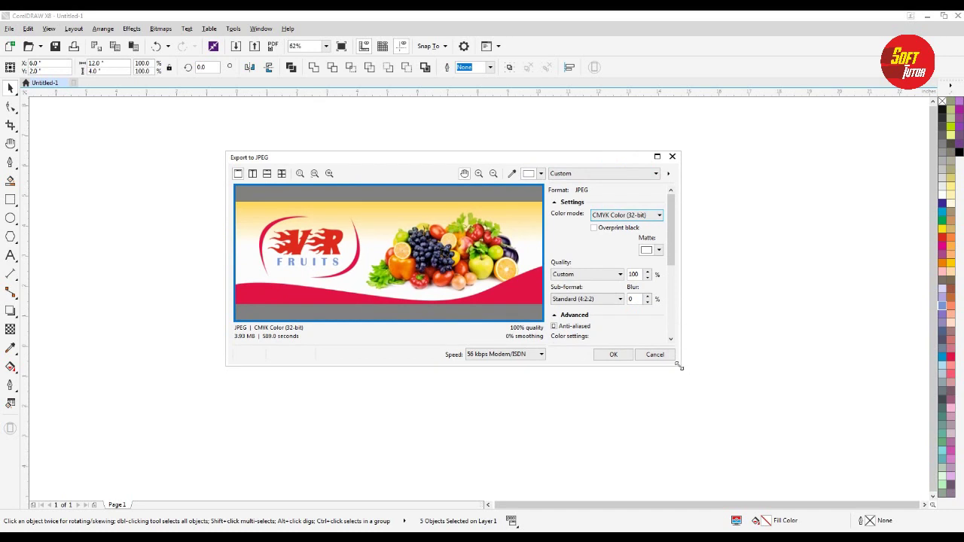
{"action": "left_click_drag", "start_coordinate": [681, 367], "coordinate": [796, 457]}
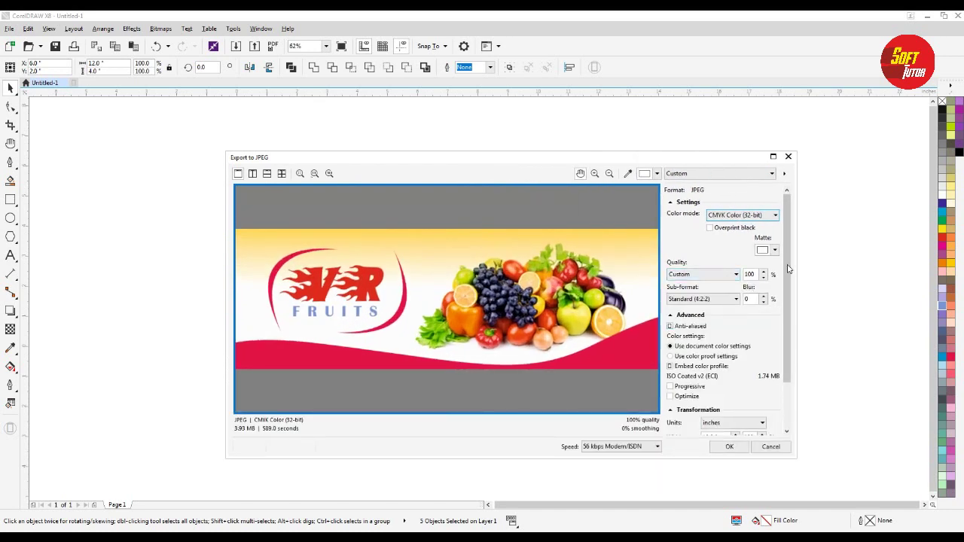
{"action": "scroll", "coordinate": [789, 269], "scroll_direction": "down", "scroll_amount": 2}
{"action": "double_click", "coordinate": [757, 406]}
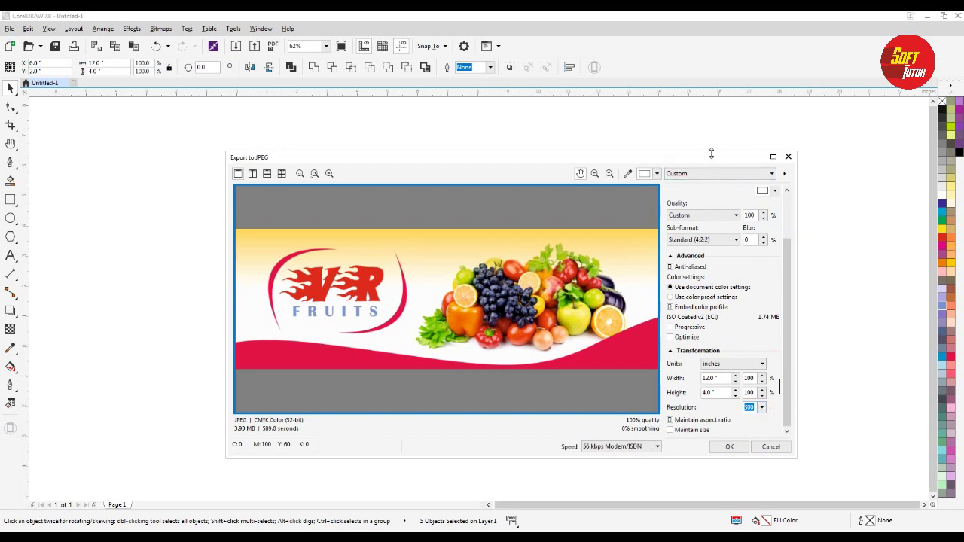
{"action": "left_click_drag", "start_coordinate": [710, 156], "coordinate": [693, 158]}
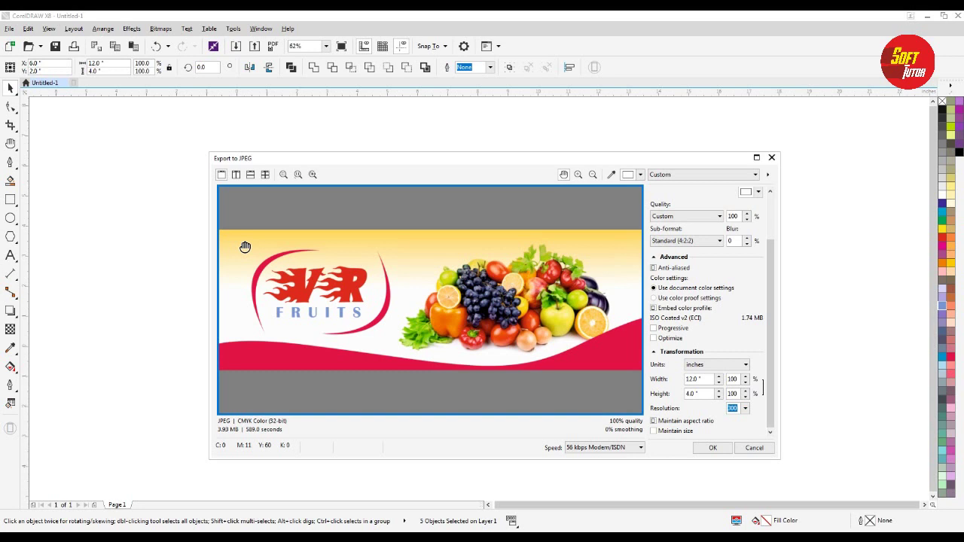
Look through the preset export resolutions, try a resolution of 600, and cancel the JPEG export
{"action": "left_click", "coordinate": [745, 408]}
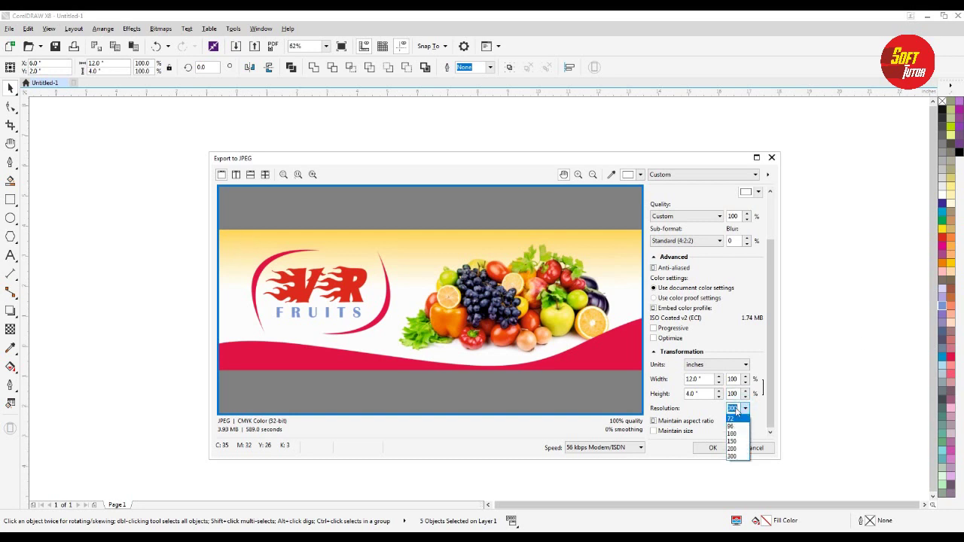
{"action": "left_click", "coordinate": [738, 409]}
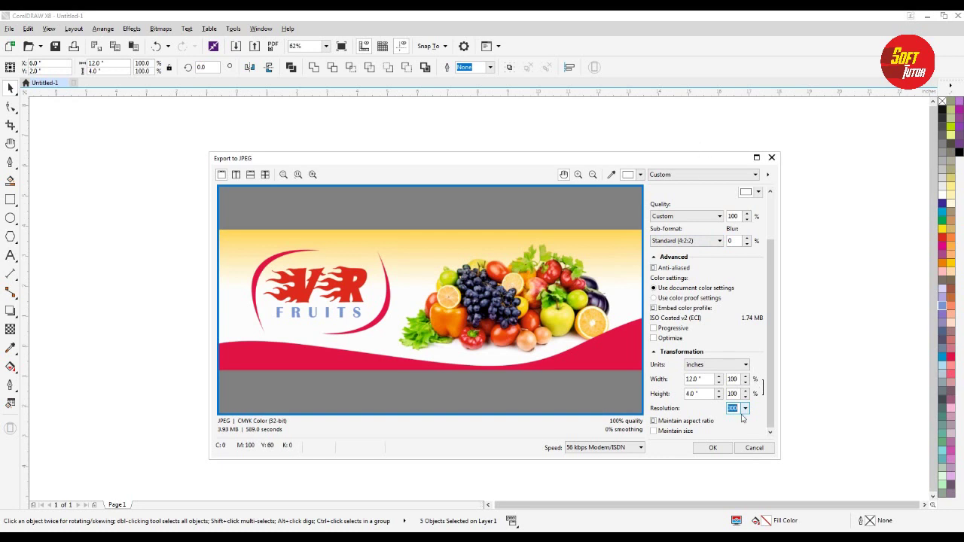
{"action": "left_click", "coordinate": [744, 409]}
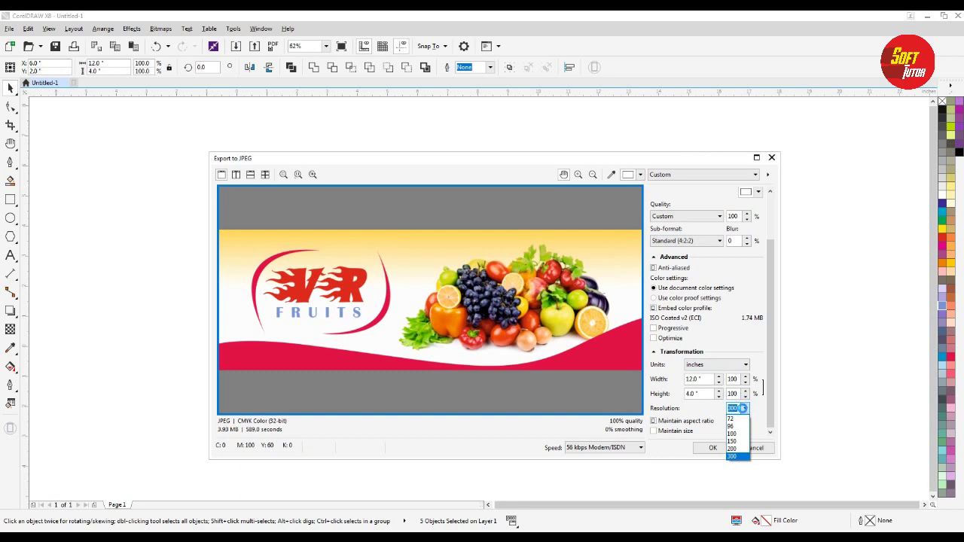
{"action": "left_click", "coordinate": [742, 409]}
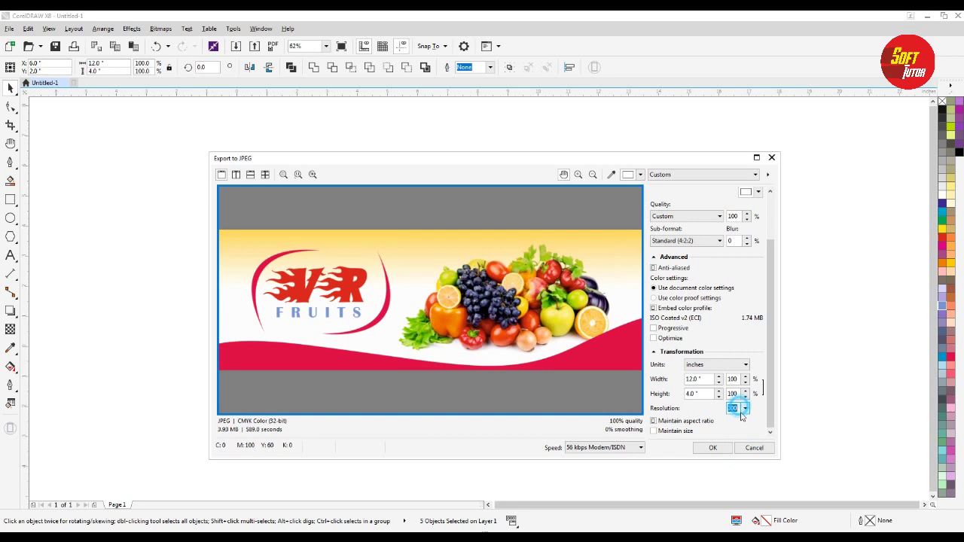
{"action": "type", "text": "600"}
{"action": "left_click", "coordinate": [771, 273]}
{"action": "mouse_move", "coordinate": [771, 273]}
{"action": "left_mouse_down"}
{"action": "mouse_move", "coordinate": [775, 204]}
{"action": "mouse_move", "coordinate": [783, 281]}
{"action": "left_mouse_up"}
{"action": "left_click", "coordinate": [755, 449]}
{"action": "left_click", "coordinate": [764, 437]}
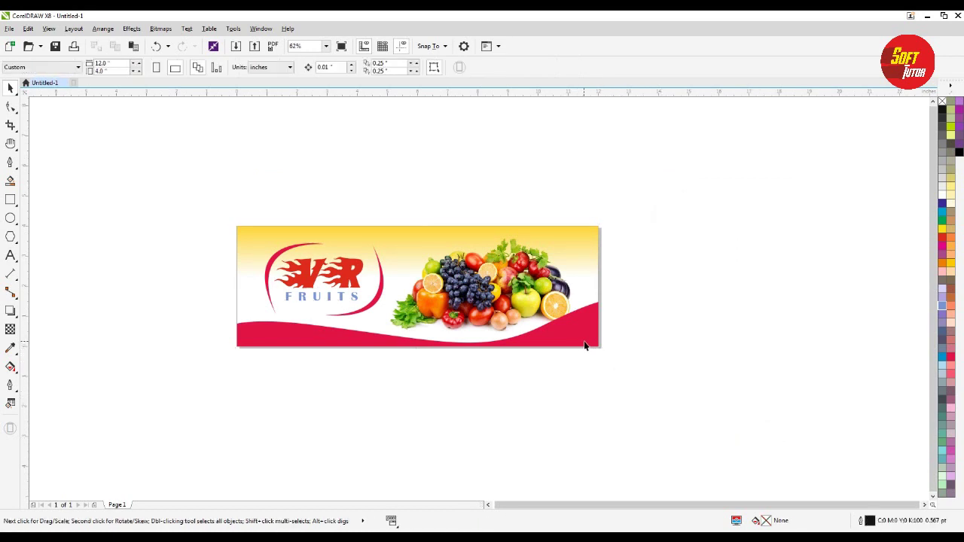
Change the document's drawing units to feet
{"action": "left_click", "coordinate": [277, 67]}
{"action": "left_click", "coordinate": [257, 151]}
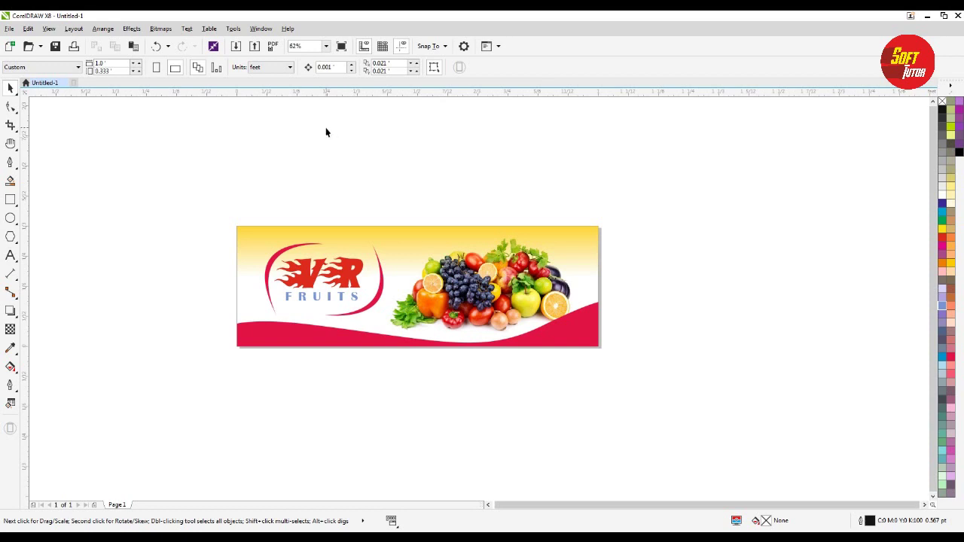
{"action": "left_click", "coordinate": [125, 63]}
{"action": "scroll", "coordinate": [167, 155], "scroll_direction": "down", "scroll_amount": 1}
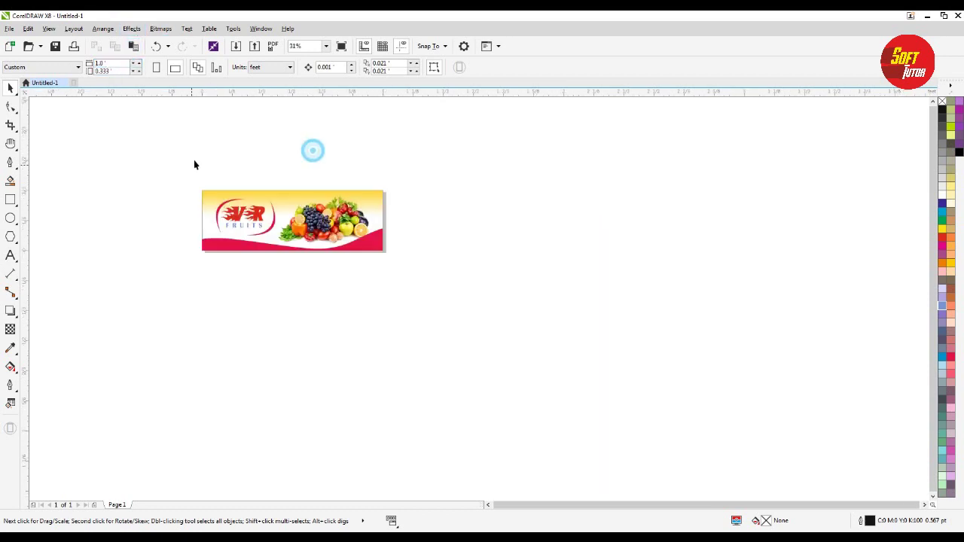
Set the page size to 12 feet wide by 4 feet high
{"action": "double_click", "coordinate": [102, 63]}
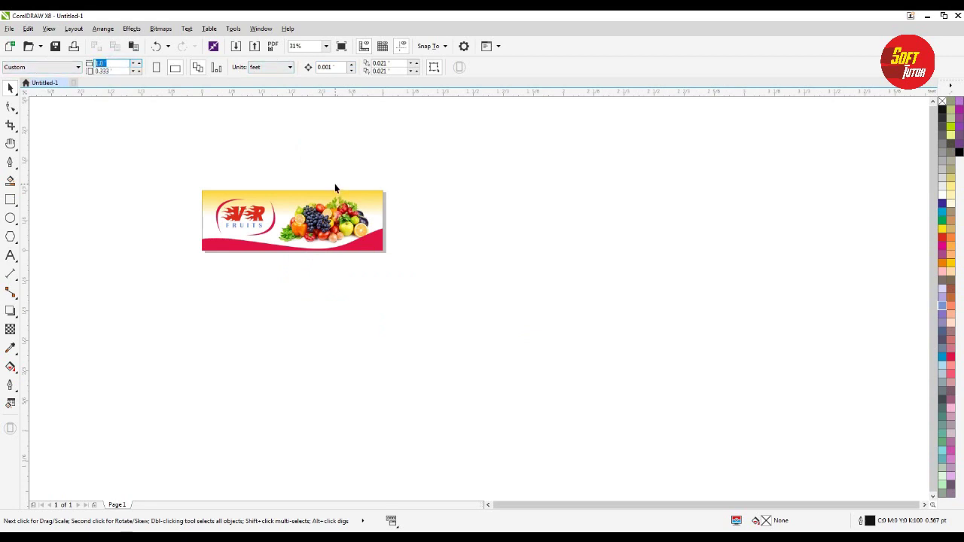
{"action": "type", "text": "12"}
{"action": "double_click", "coordinate": [119, 71]}
{"action": "type", "text": "4"}
{"action": "key", "text": "Return"}
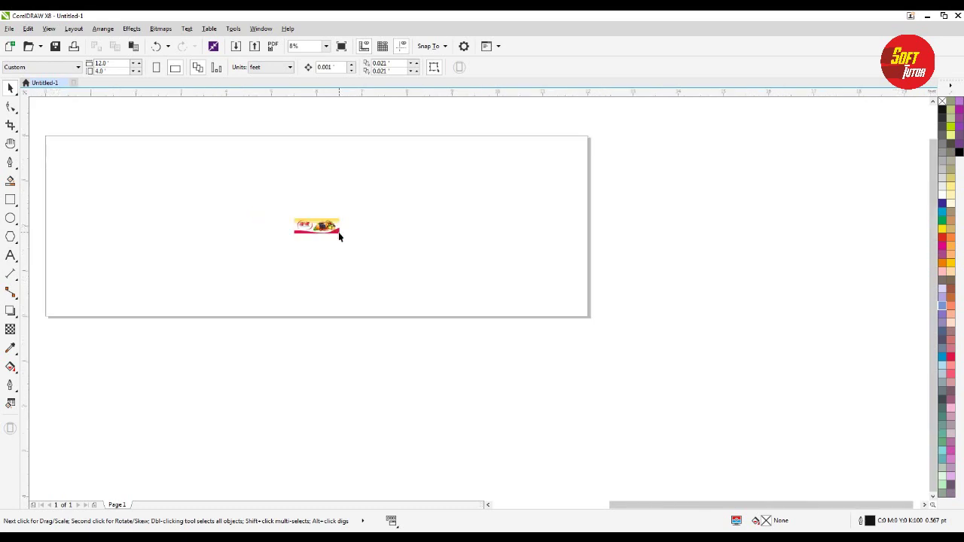
{"action": "scroll", "coordinate": [435, 239], "scroll_direction": "down", "scroll_amount": 1}
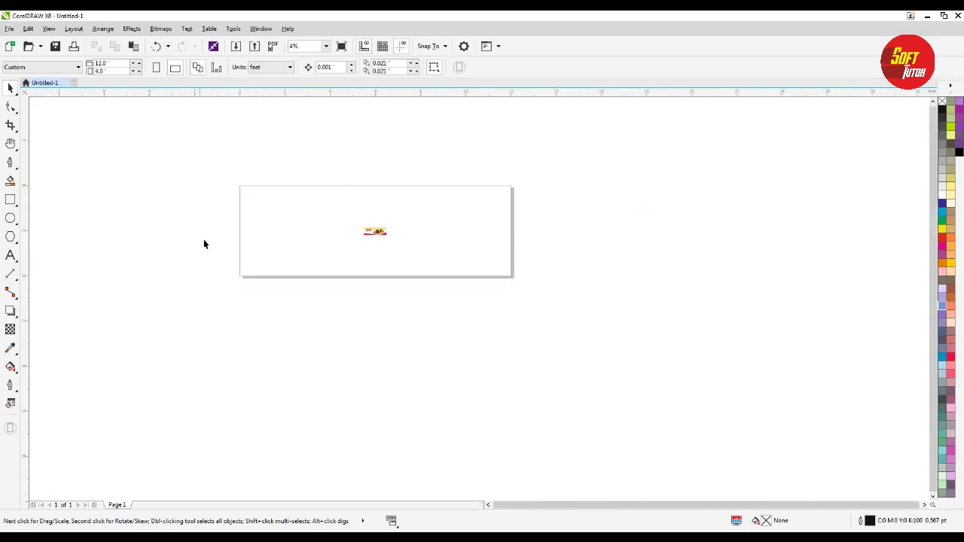
{"action": "left_click_drag", "start_coordinate": [336, 177], "coordinate": [407, 240]}
{"action": "left_click", "coordinate": [557, 226]}
{"action": "left_click_drag", "start_coordinate": [571, 174], "coordinate": [301, 285]}
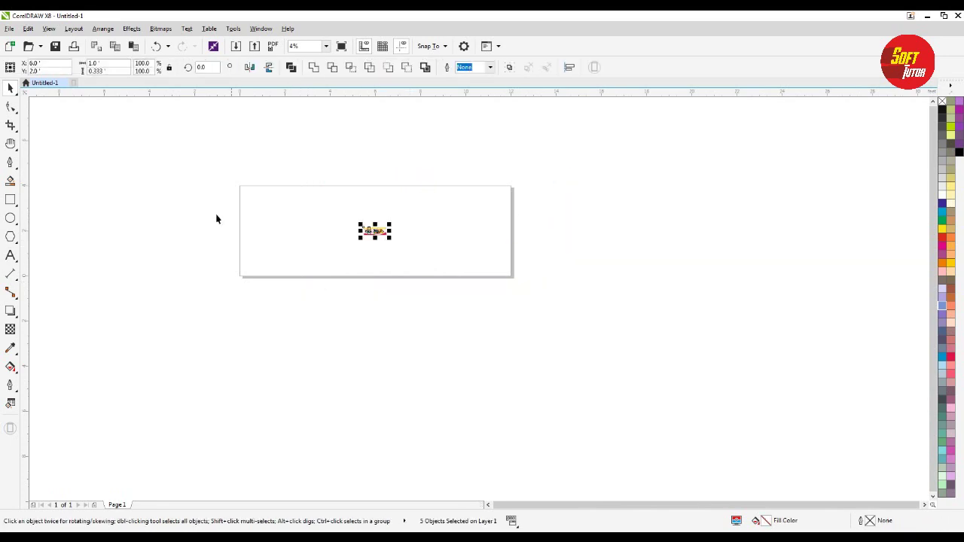
{"action": "key", "text": "Return"}
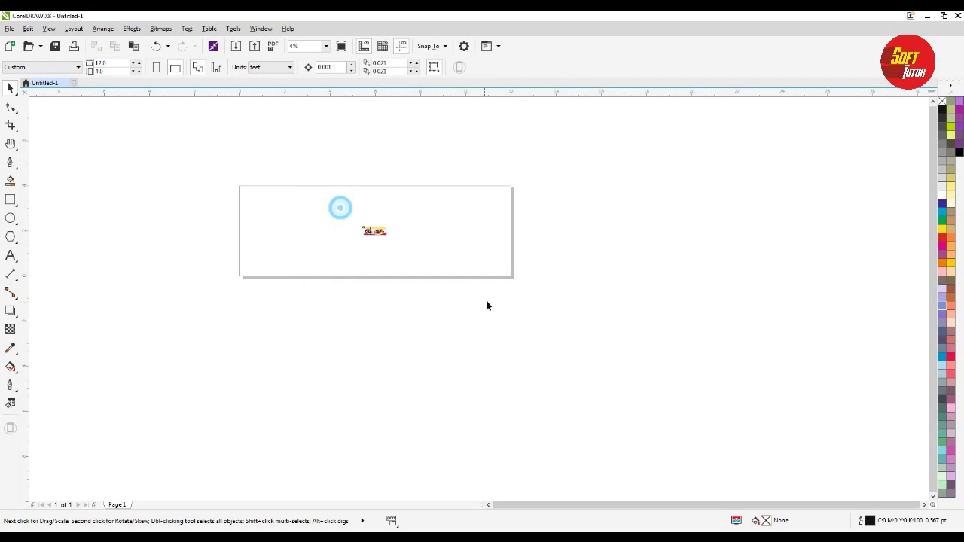
{"action": "left_click", "coordinate": [563, 183]}
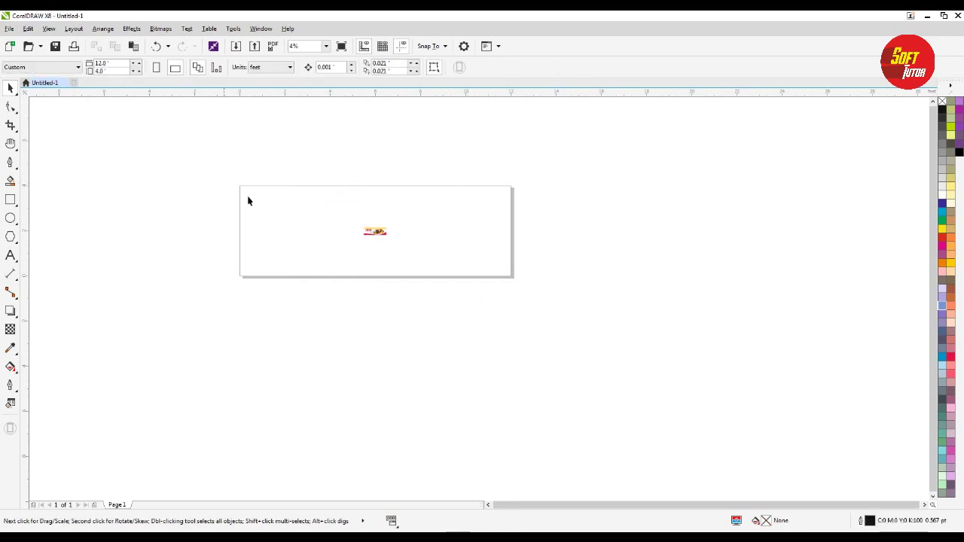
{"action": "left_click", "coordinate": [102, 63]}
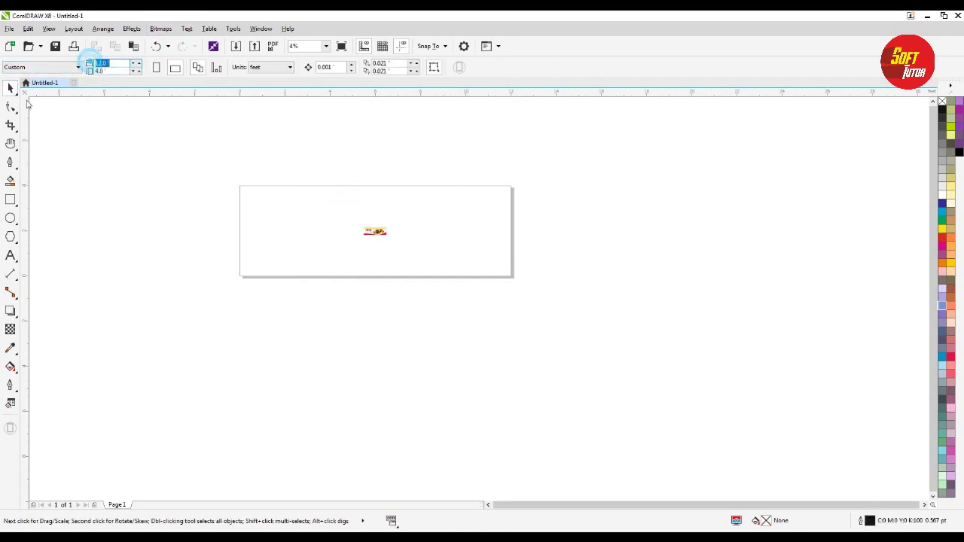
{"action": "key", "text": "Return"}
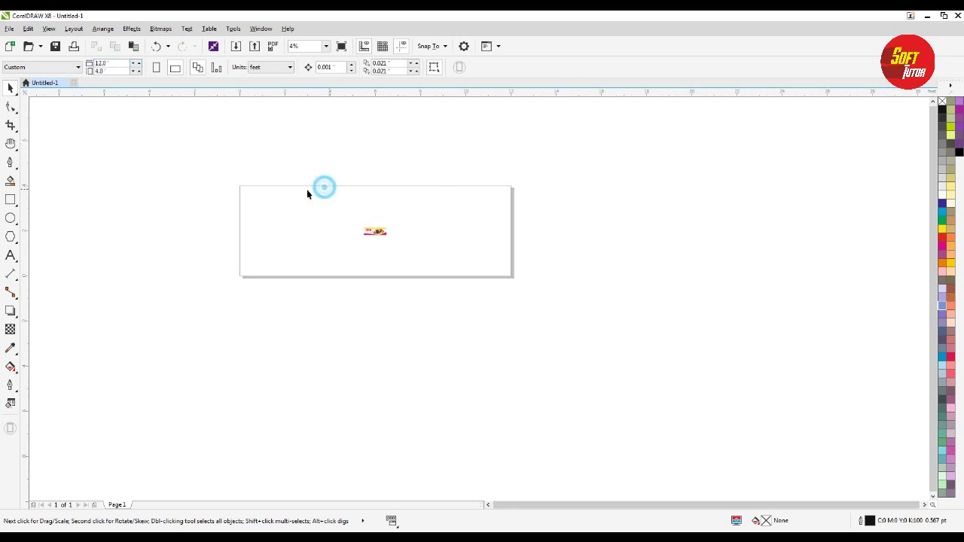
{"action": "left_click", "coordinate": [116, 62]}
{"action": "left_click", "coordinate": [281, 126]}
Select all the banner artwork and scale it to a width of 12 feet to fill the page
{"action": "left_click_drag", "start_coordinate": [280, 170], "coordinate": [480, 311]}
{"action": "left_click", "coordinate": [104, 63]}
{"action": "type", "text": "1"}
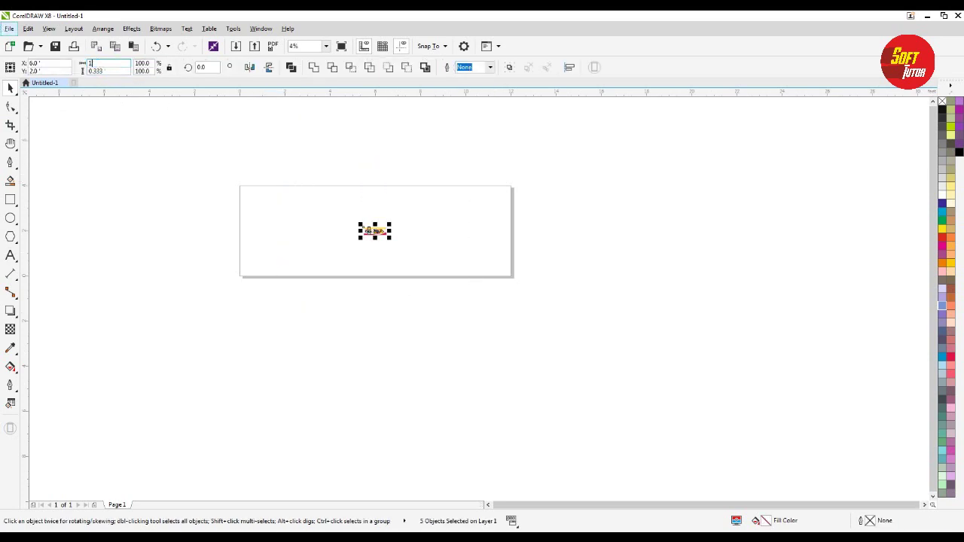
{"action": "type", "text": "2"}
{"action": "key", "text": "Return"}
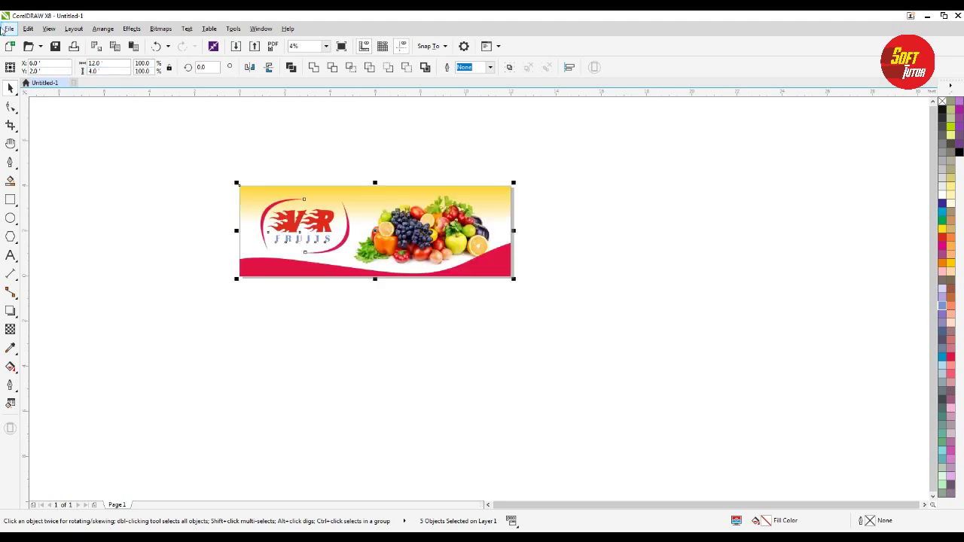
Start a JPEG export of the selected banner artwork to the Desktop with the file name 12
{"action": "left_click_drag", "start_coordinate": [222, 162], "coordinate": [671, 372]}
{"action": "key", "text": "ctrl+e"}
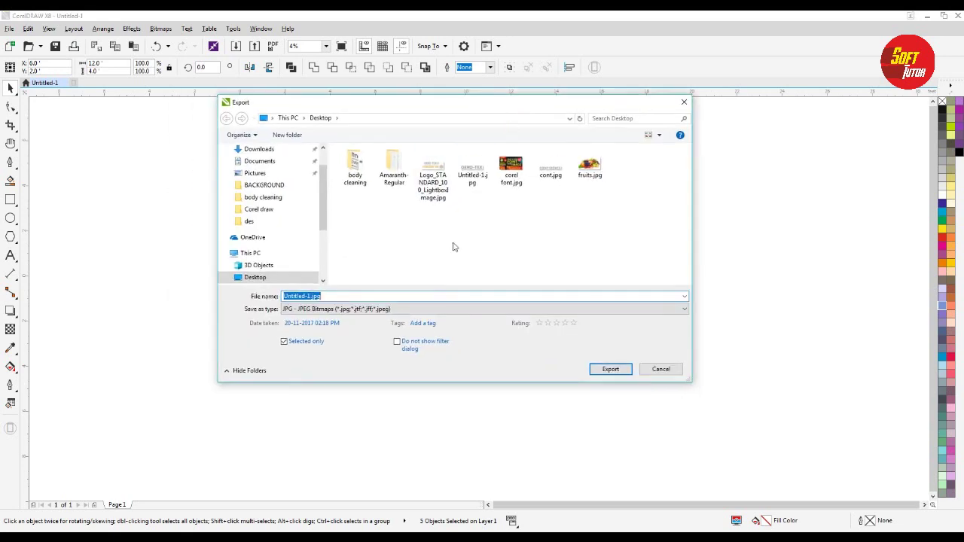
{"action": "left_click", "coordinate": [587, 172]}
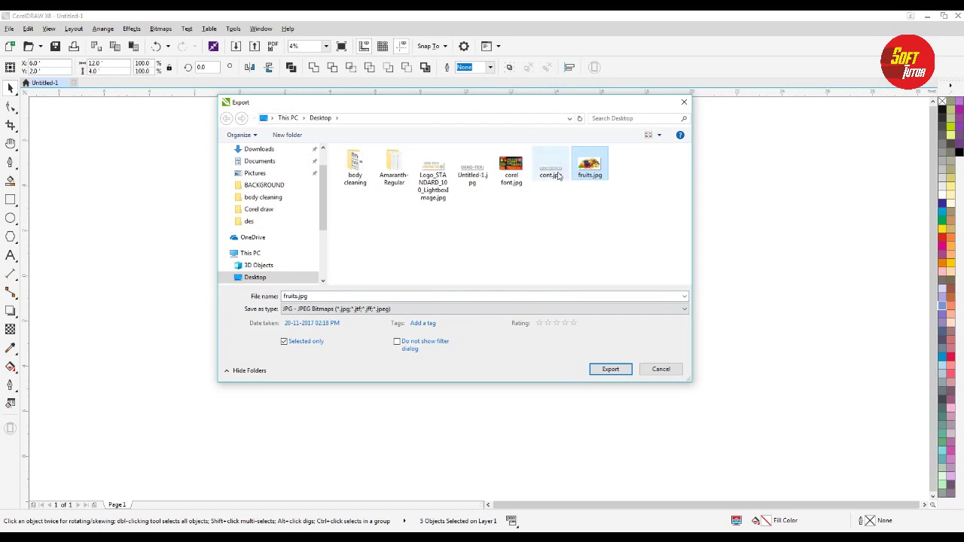
{"action": "left_click", "coordinate": [529, 213]}
{"action": "double_click", "coordinate": [328, 298]}
{"action": "type", "text": "12"}
{"action": "key", "text": "Return"}
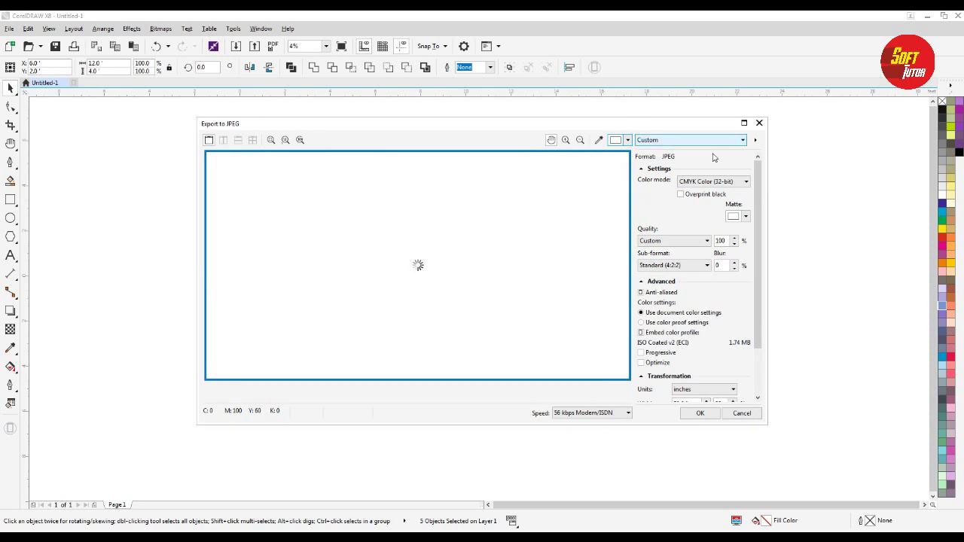
Set the resolution of the JPEG export to 72
{"action": "left_click_drag", "start_coordinate": [758, 176], "coordinate": [765, 260]}
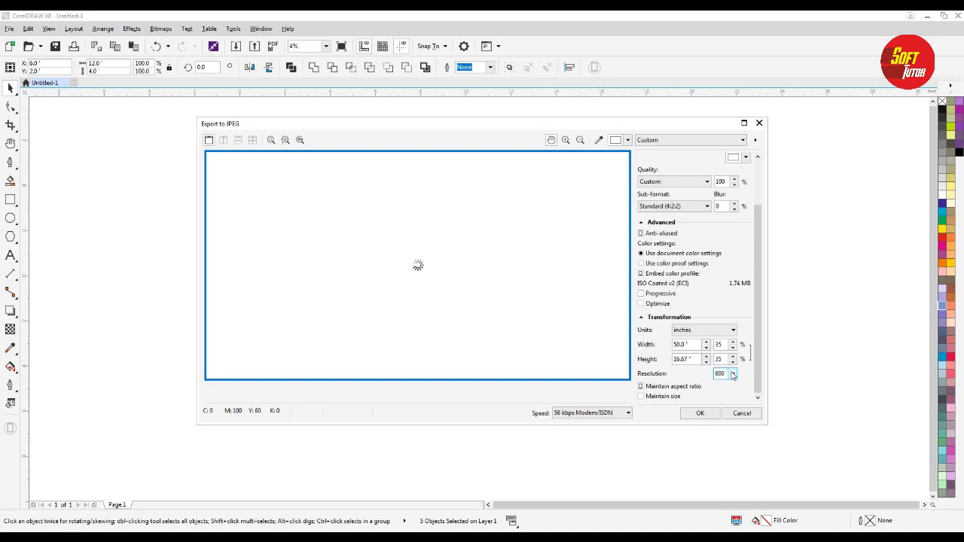
{"action": "left_click", "coordinate": [733, 373]}
{"action": "left_click", "coordinate": [717, 386]}
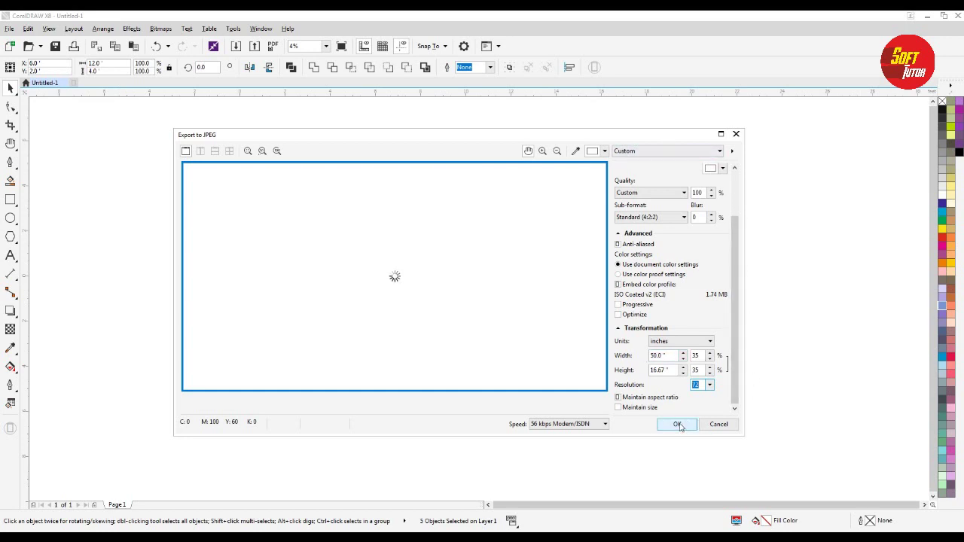
Check the CMYK color mode and the export size settings, and complete the JPEG export
{"action": "scroll", "coordinate": [741, 261], "scroll_direction": "up", "scroll_amount": 2}
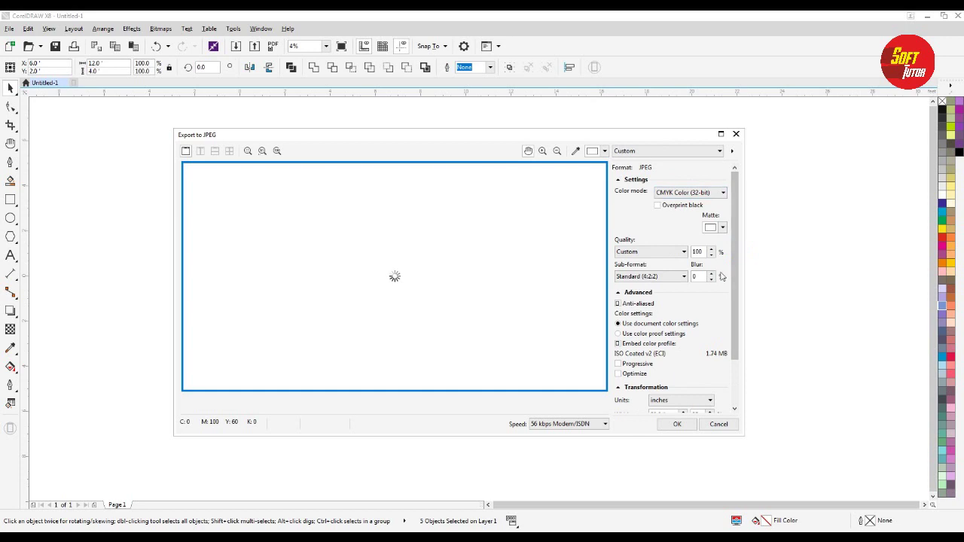
{"action": "scroll", "coordinate": [732, 312], "scroll_direction": "down", "scroll_amount": 2}
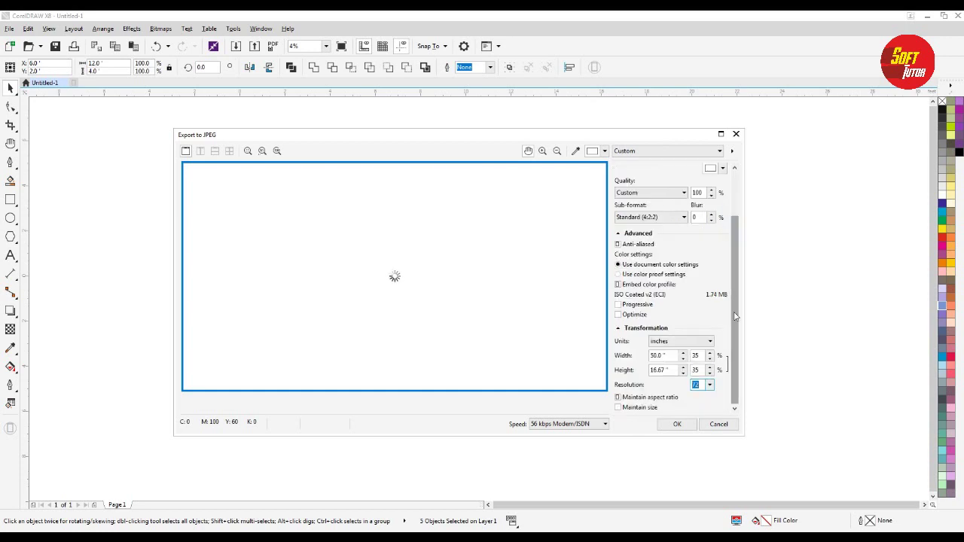
{"action": "scroll", "coordinate": [687, 202], "scroll_direction": "up", "scroll_amount": 2}
{"action": "left_click", "coordinate": [687, 192]}
{"action": "left_click", "coordinate": [722, 193]}
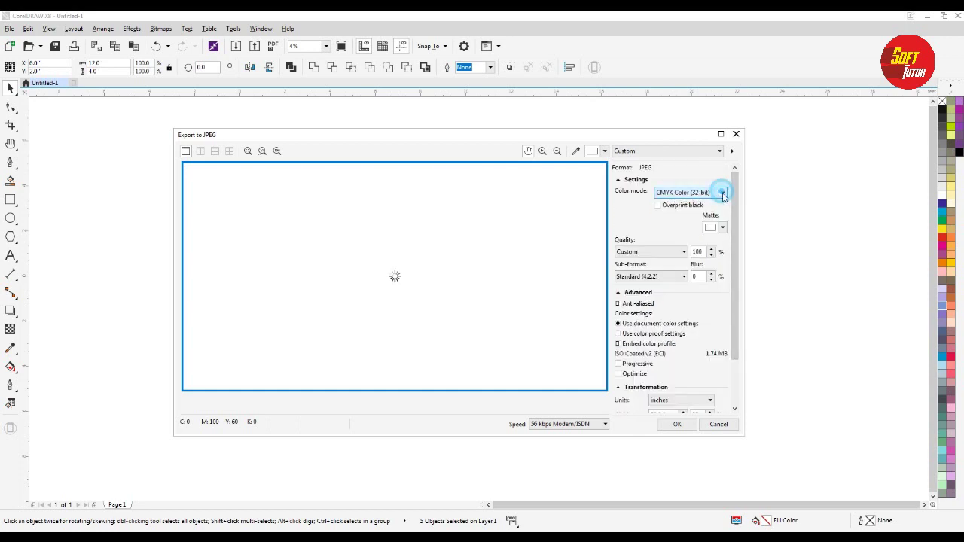
{"action": "scroll", "coordinate": [735, 186], "scroll_direction": "down", "scroll_amount": 2}
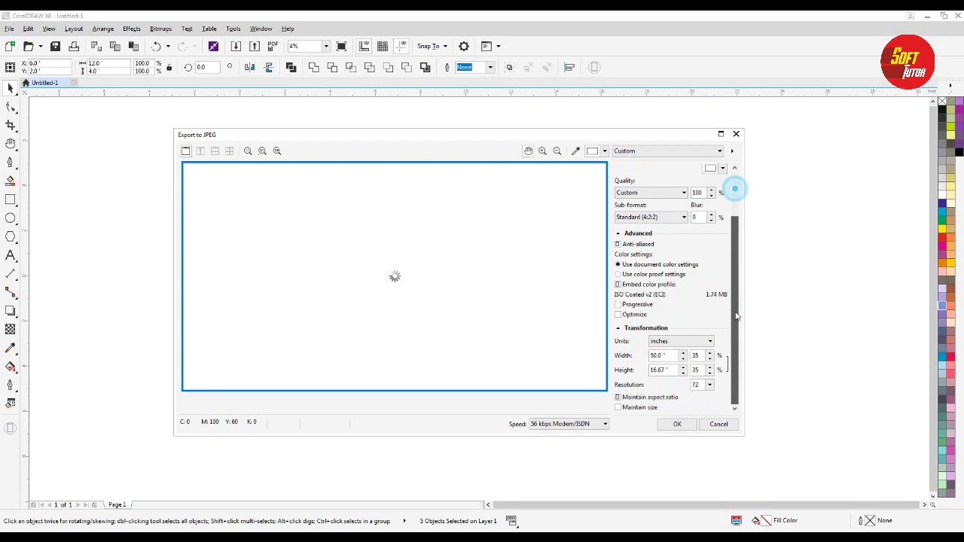
{"action": "left_click", "coordinate": [676, 424]}
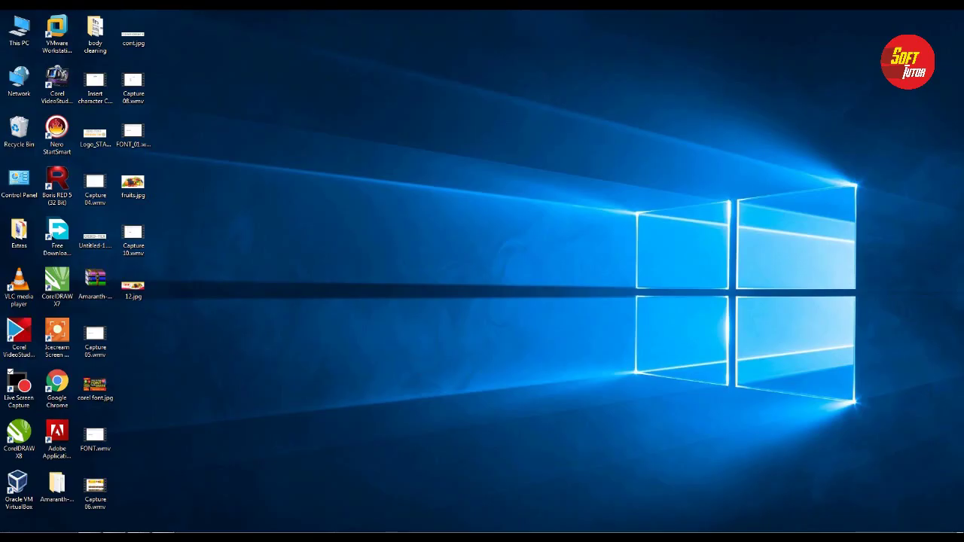
Open the exported 12.jpg from the Desktop to inspect the banner, and close the image viewer
{"action": "left_click", "coordinate": [136, 294]}
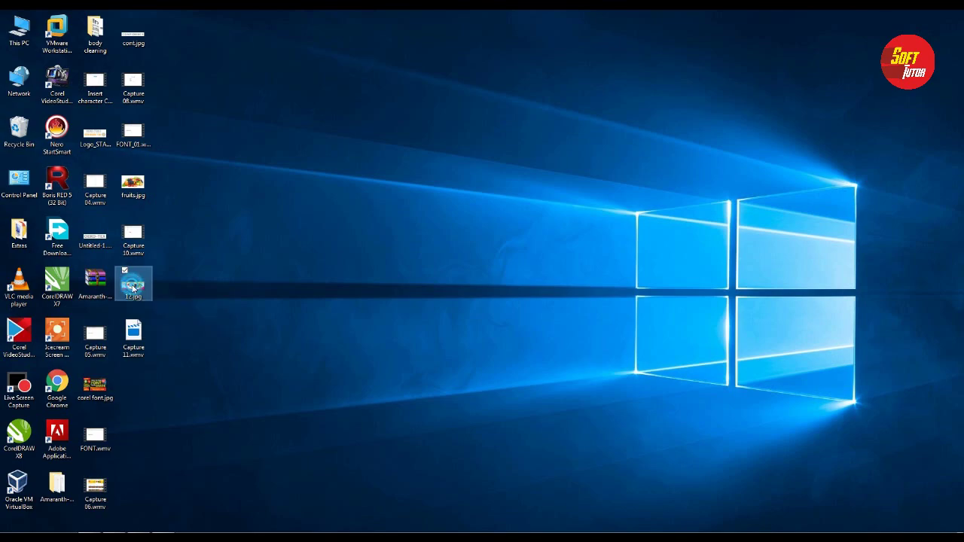
{"action": "key", "text": "Return"}
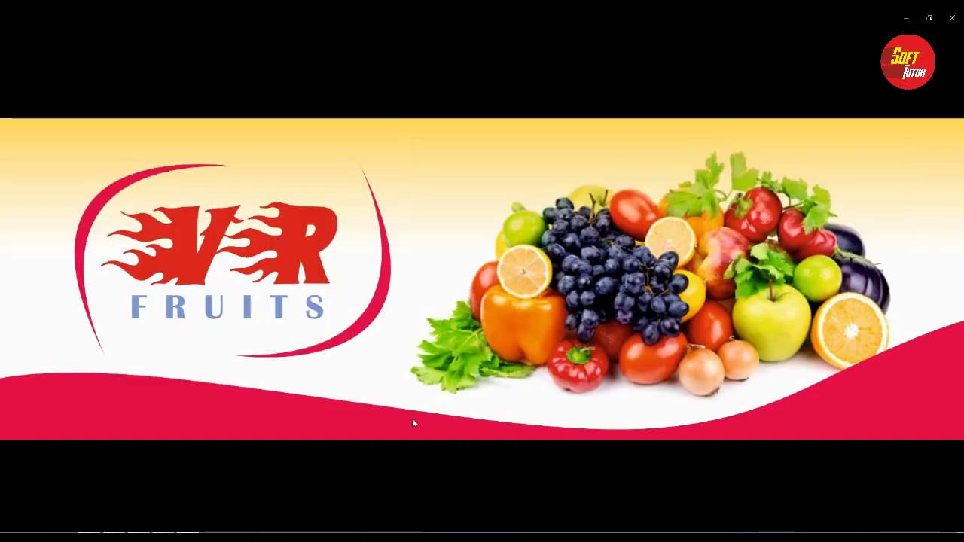
{"action": "left_click", "coordinate": [953, 18]}
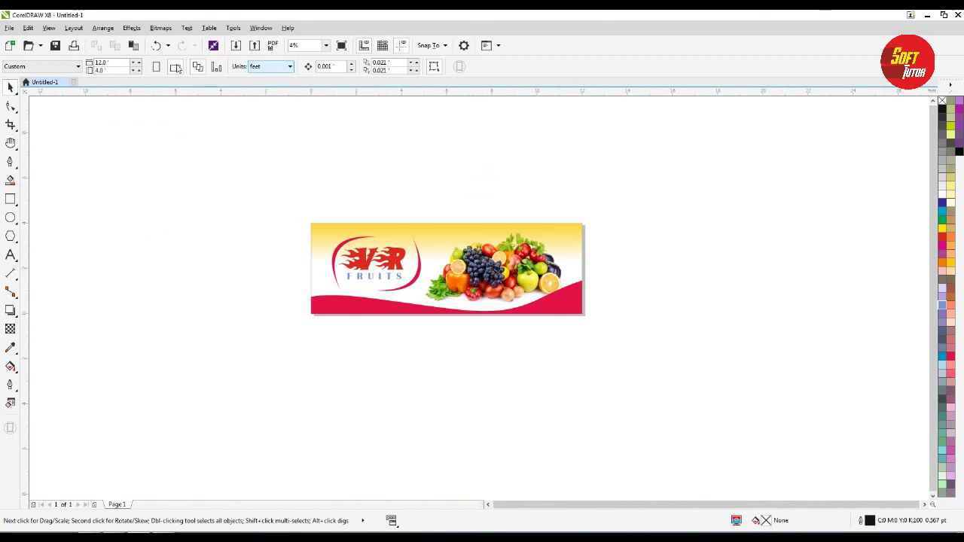
Select the whole banner again and start a JPEG export that replaces 12.jpg
{"action": "left_click", "coordinate": [119, 63]}
{"action": "left_click", "coordinate": [117, 68]}
{"action": "left_click_drag", "start_coordinate": [279, 188], "coordinate": [772, 403]}
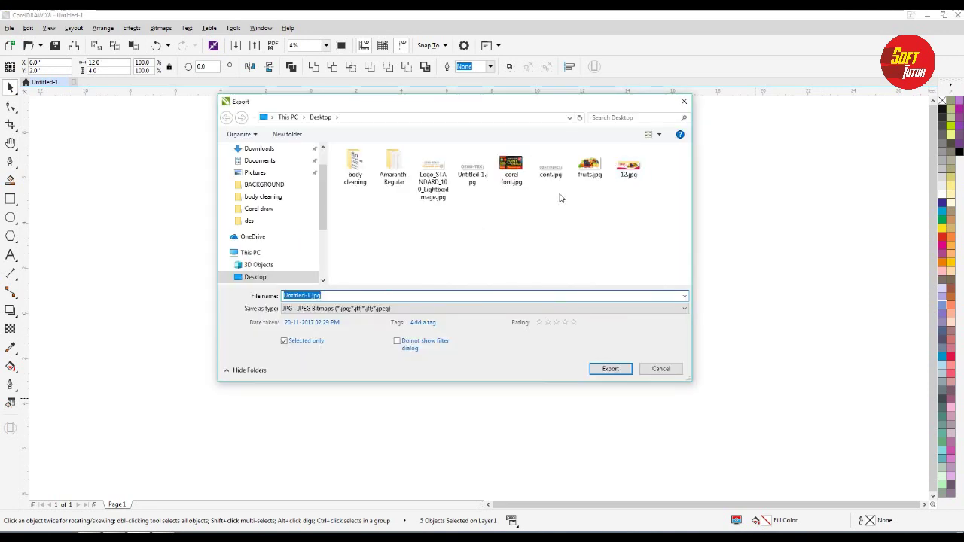
{"action": "left_click", "coordinate": [627, 169]}
{"action": "left_click", "coordinate": [611, 368]}
{"action": "left_click", "coordinate": [507, 278]}
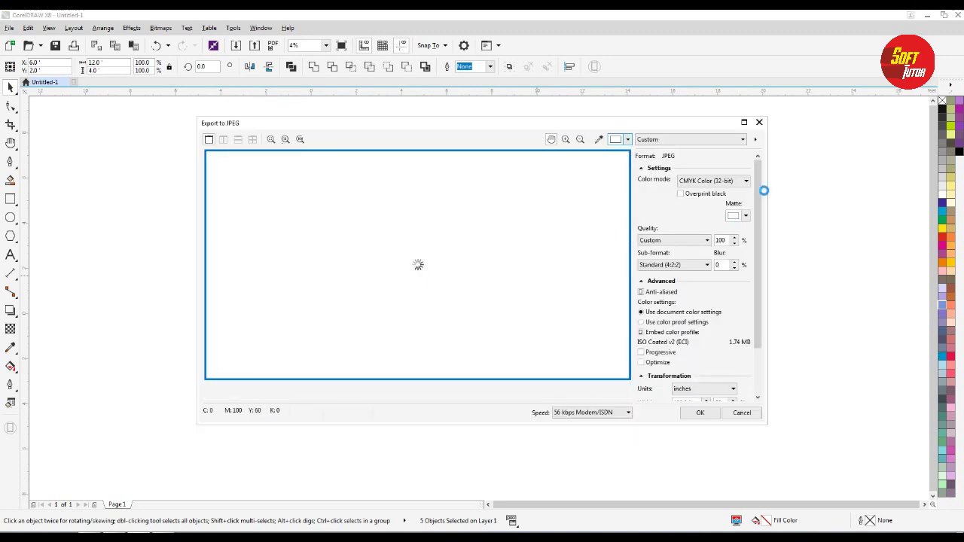
Review the color mode, size and preset resolutions of the JPEG export, and cancel the export
{"action": "left_click_drag", "start_coordinate": [757, 172], "coordinate": [754, 211]}
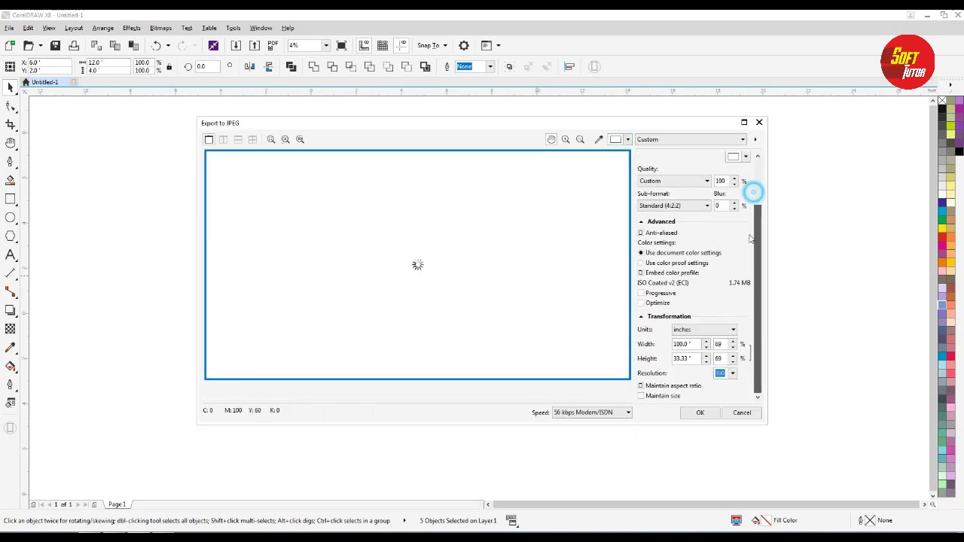
{"action": "scroll", "coordinate": [749, 248], "scroll_direction": "up", "scroll_amount": 3}
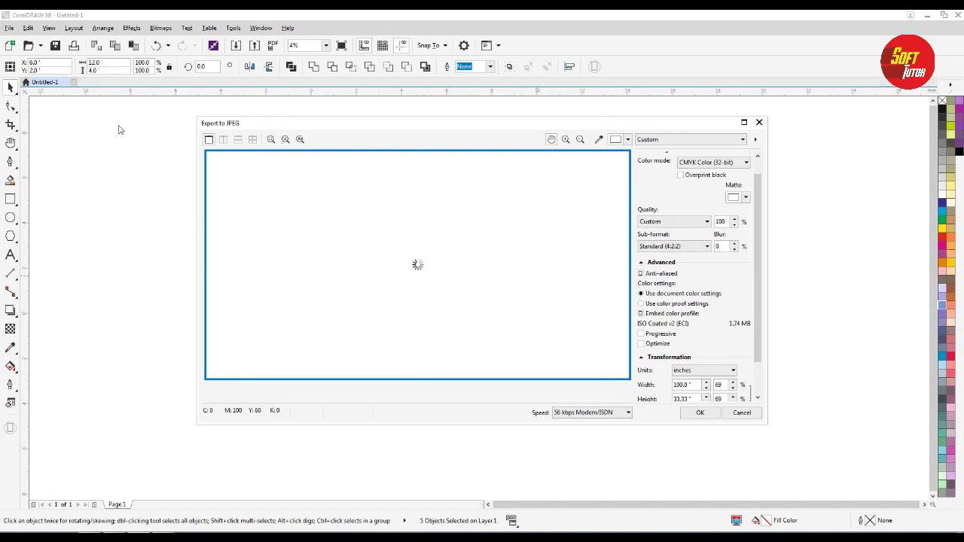
{"action": "scroll", "coordinate": [742, 354], "scroll_direction": "down", "scroll_amount": 3}
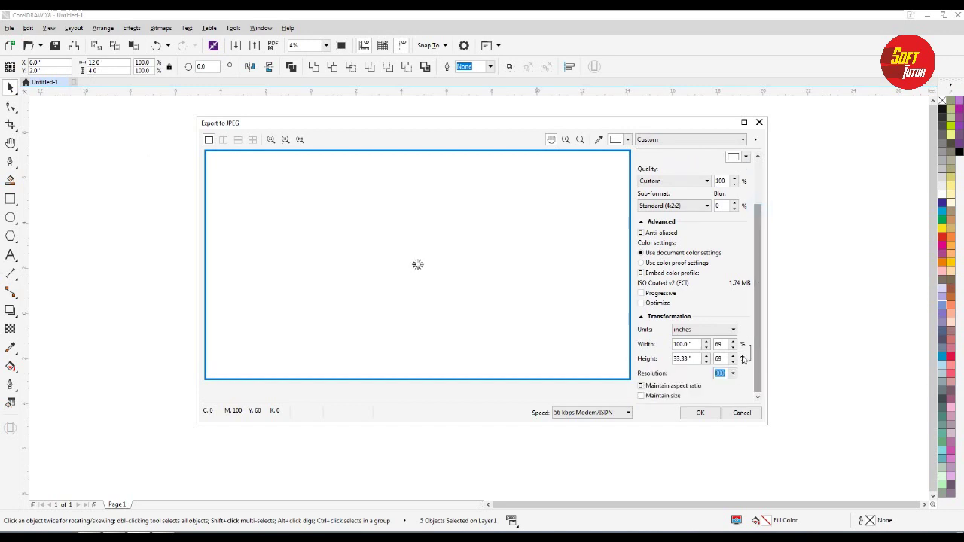
{"action": "left_click", "coordinate": [731, 375]}
{"action": "left_click", "coordinate": [732, 376]}
{"action": "left_click", "coordinate": [728, 373]}
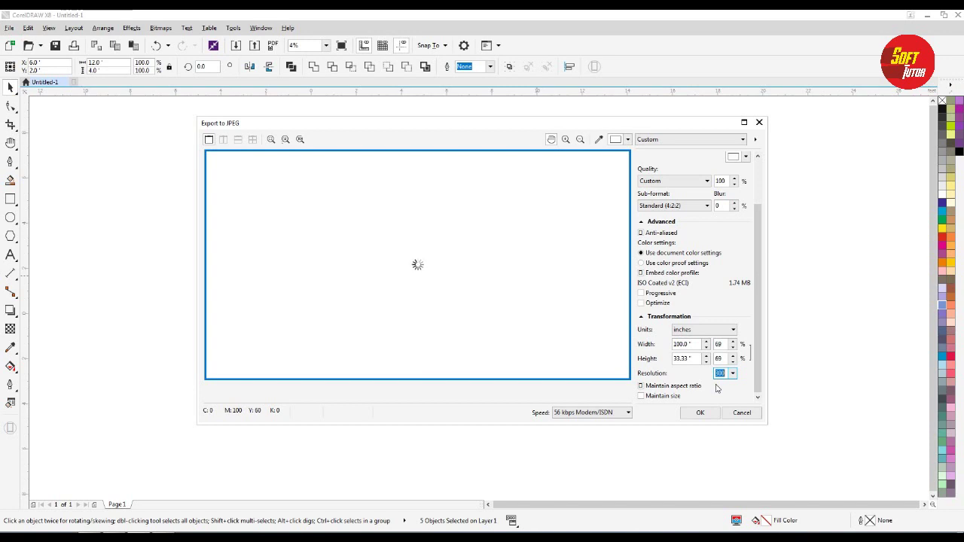
{"action": "left_click", "coordinate": [733, 373]}
{"action": "left_click", "coordinate": [724, 381]}
{"action": "left_click", "coordinate": [742, 413]}
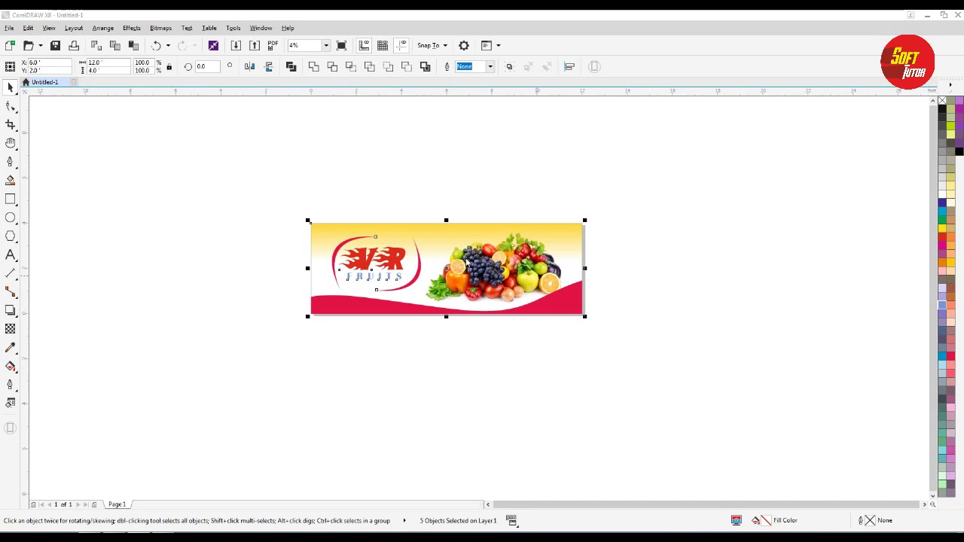
{"action": "key", "text": "Escape"}
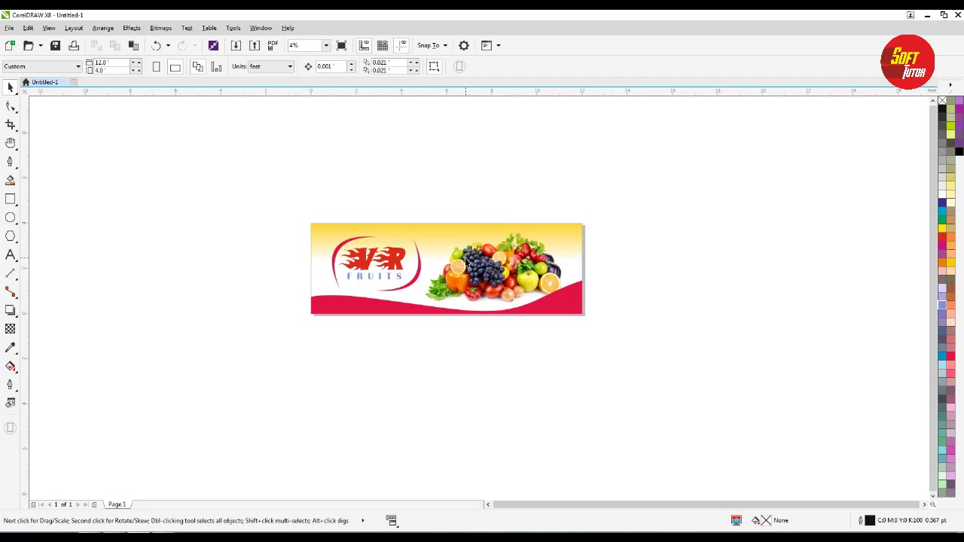
{"action": "left_click", "coordinate": [109, 62]}
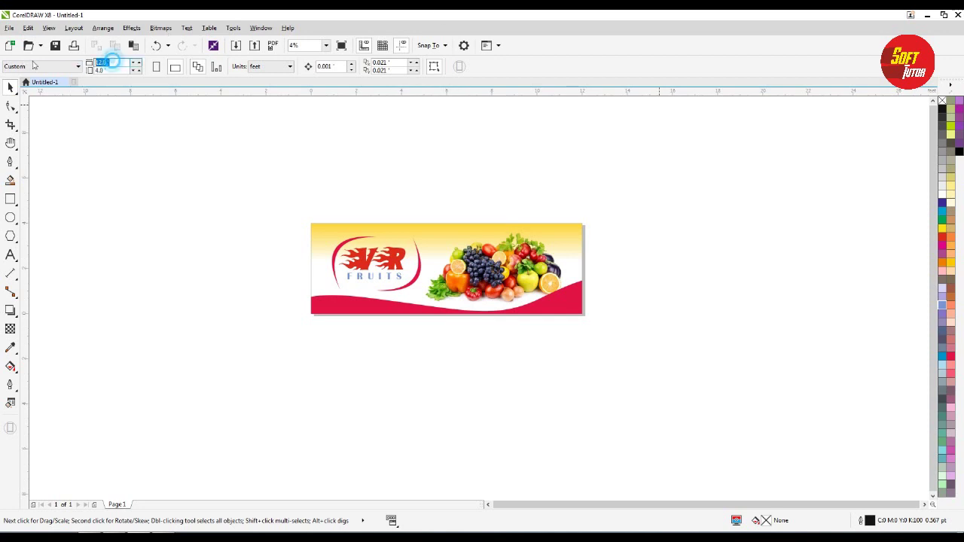
{"action": "left_click", "coordinate": [268, 67]}
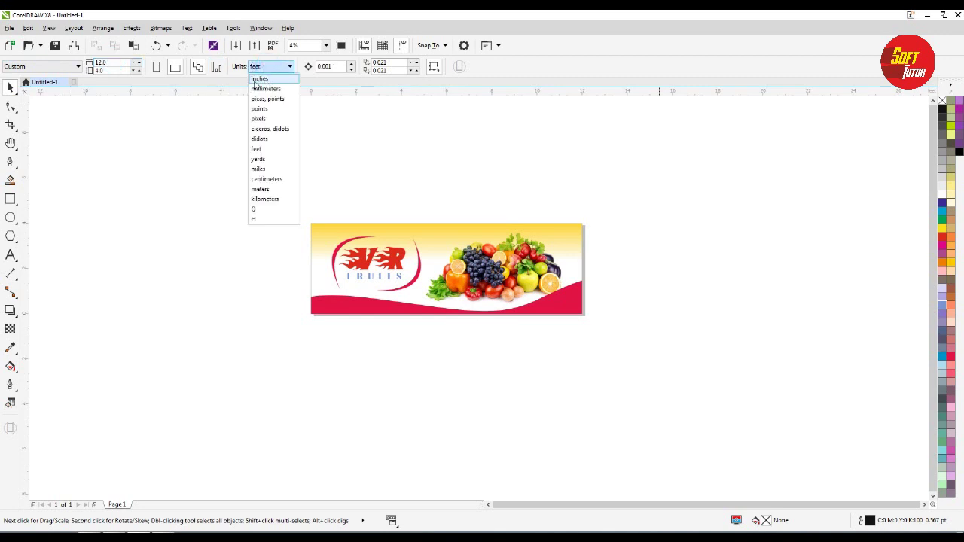
{"action": "left_click", "coordinate": [174, 137]}
{"action": "left_click", "coordinate": [369, 119]}
Start creating a new document and set its units to inches
{"action": "left_click", "coordinate": [73, 81]}
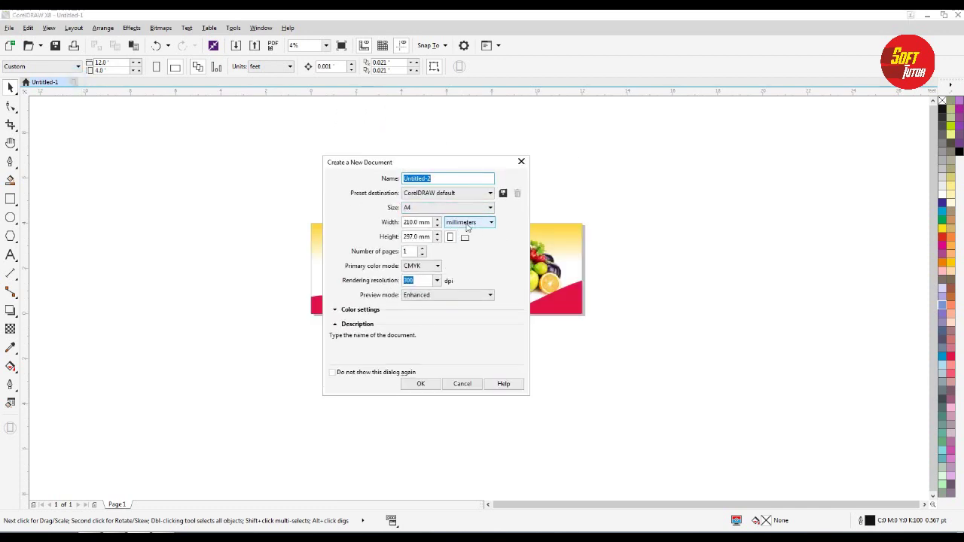
{"action": "left_click_drag", "start_coordinate": [452, 169], "coordinate": [461, 171]}
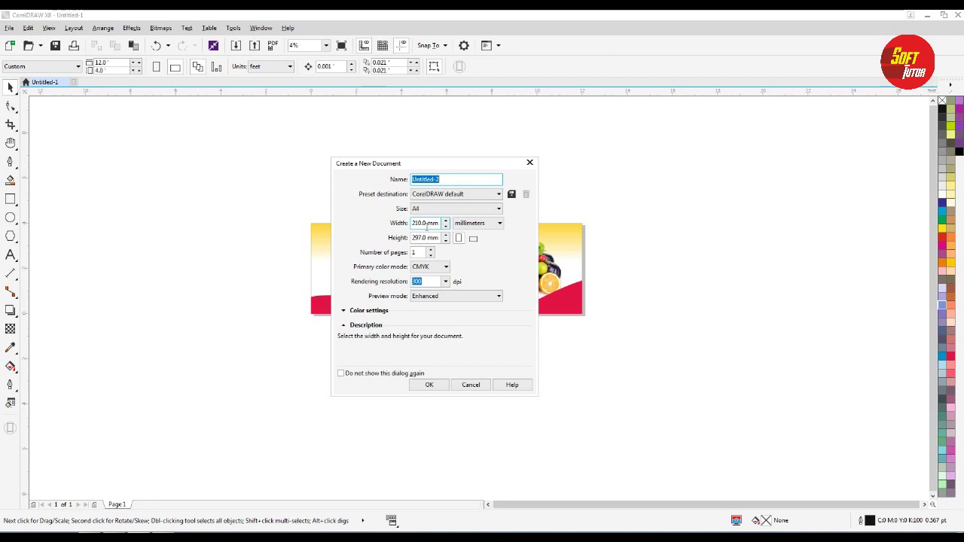
{"action": "left_click_drag", "start_coordinate": [435, 166], "coordinate": [507, 173]}
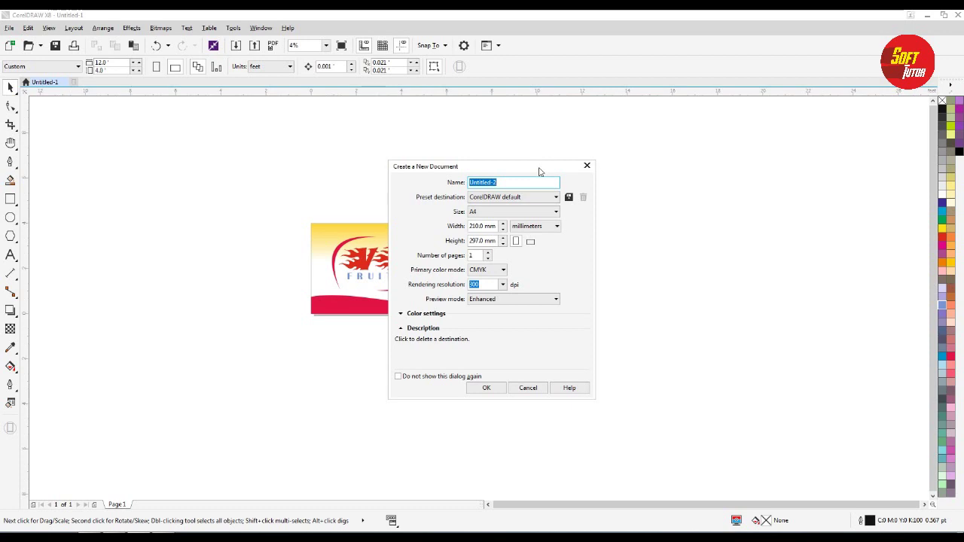
{"action": "left_click", "coordinate": [530, 226]}
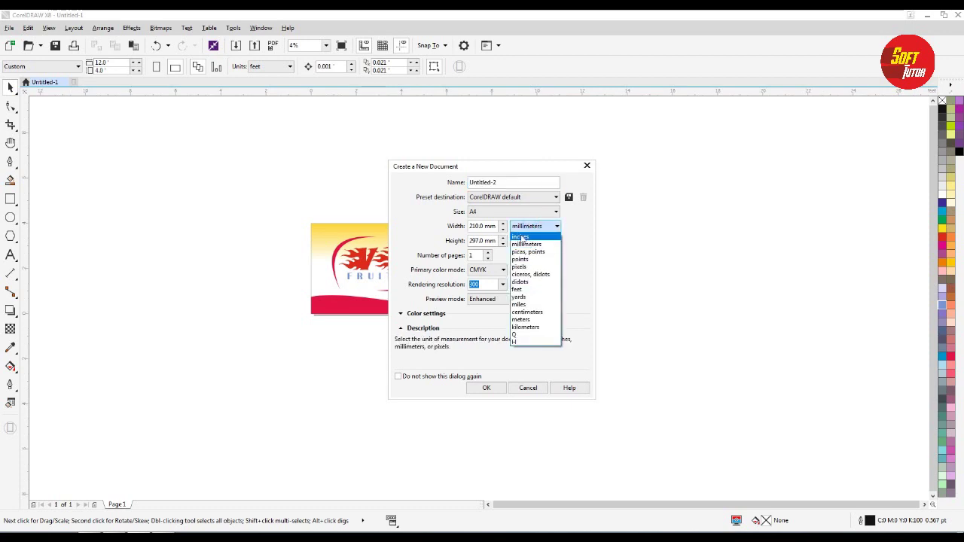
{"action": "left_click", "coordinate": [521, 238]}
Set the new document's page size to 52 inches wide by 36 inches high
{"action": "left_click_drag", "start_coordinate": [507, 163], "coordinate": [560, 155]}
{"action": "double_click", "coordinate": [546, 217]}
{"action": "type", "text": "52"}
{"action": "double_click", "coordinate": [550, 231]}
{"action": "type", "text": "3"}
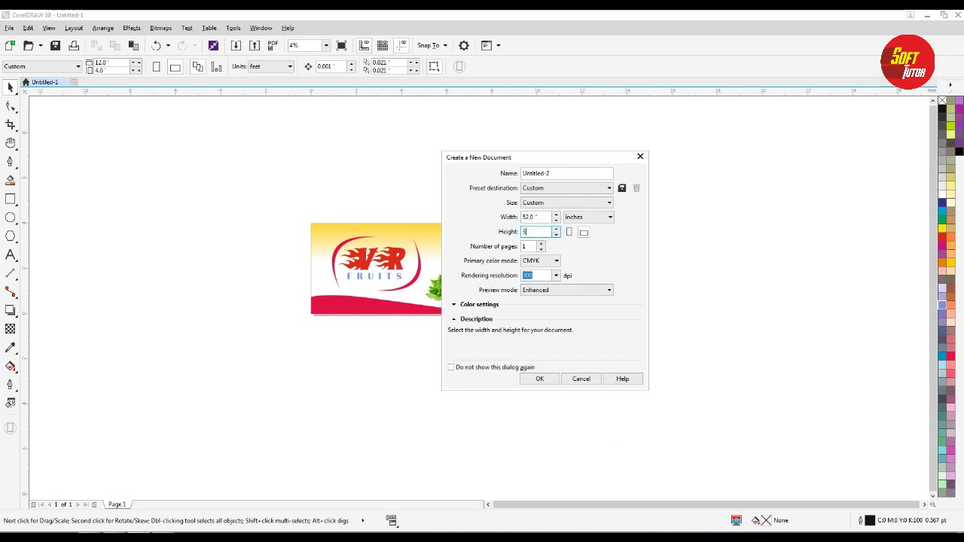
{"action": "type", "text": "6"}
Keep CMYK as the primary color mode, set the rendering resolution to 72 dpi, and create the document
{"action": "left_click", "coordinate": [546, 260]}
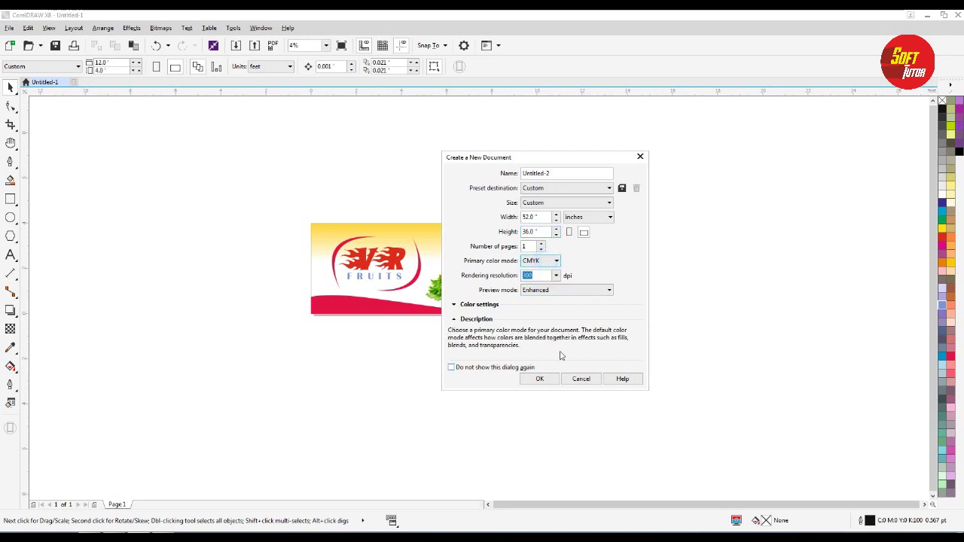
{"action": "left_click", "coordinate": [556, 276]}
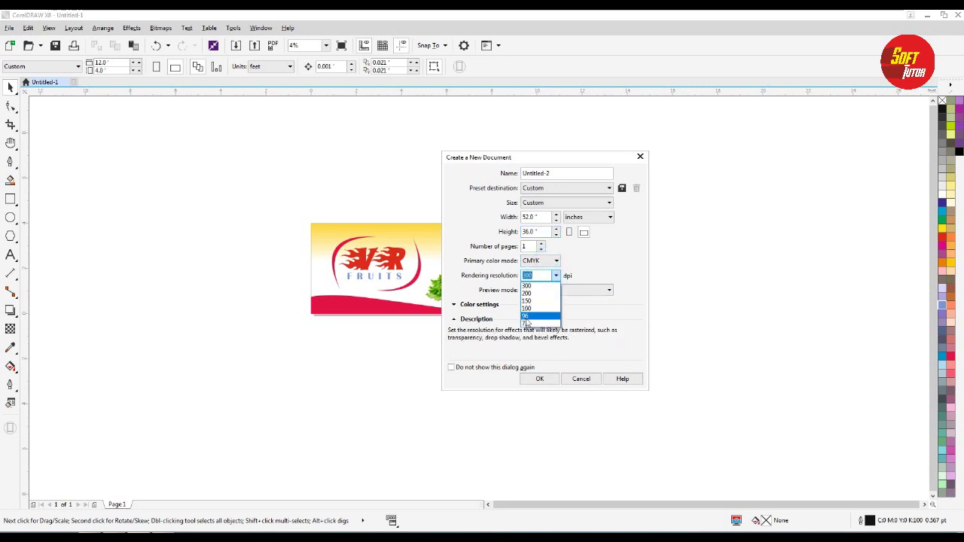
{"action": "left_click", "coordinate": [528, 323]}
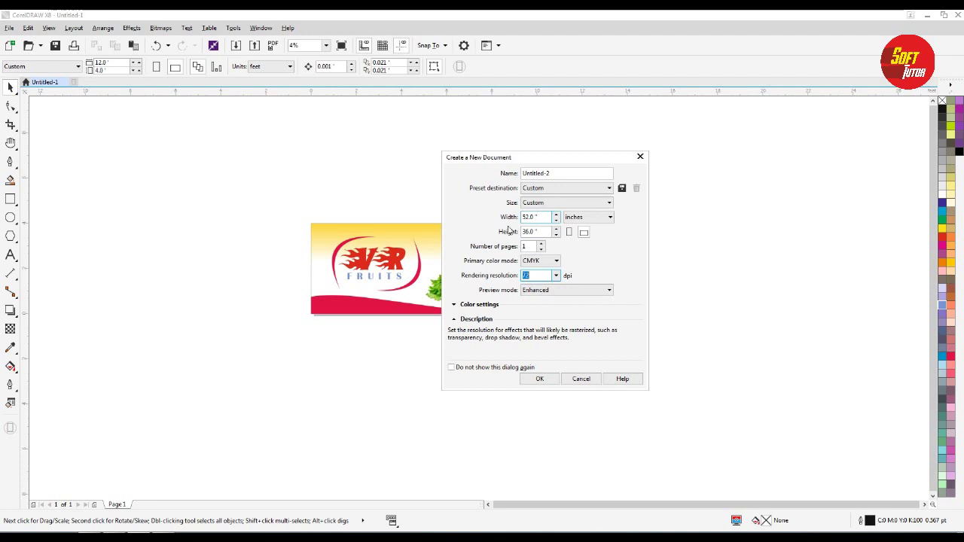
{"action": "left_click_drag", "start_coordinate": [530, 159], "coordinate": [565, 160]}
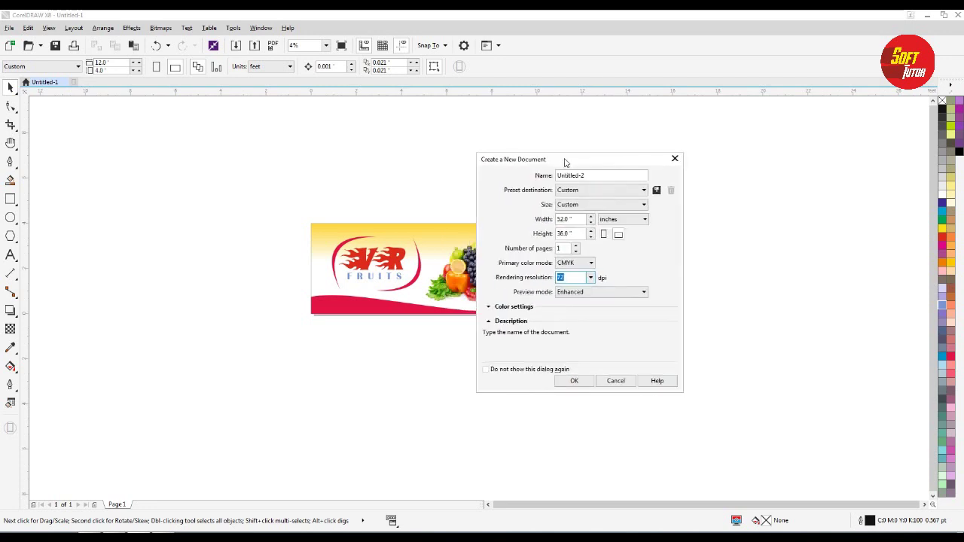
{"action": "left_click", "coordinate": [569, 381]}
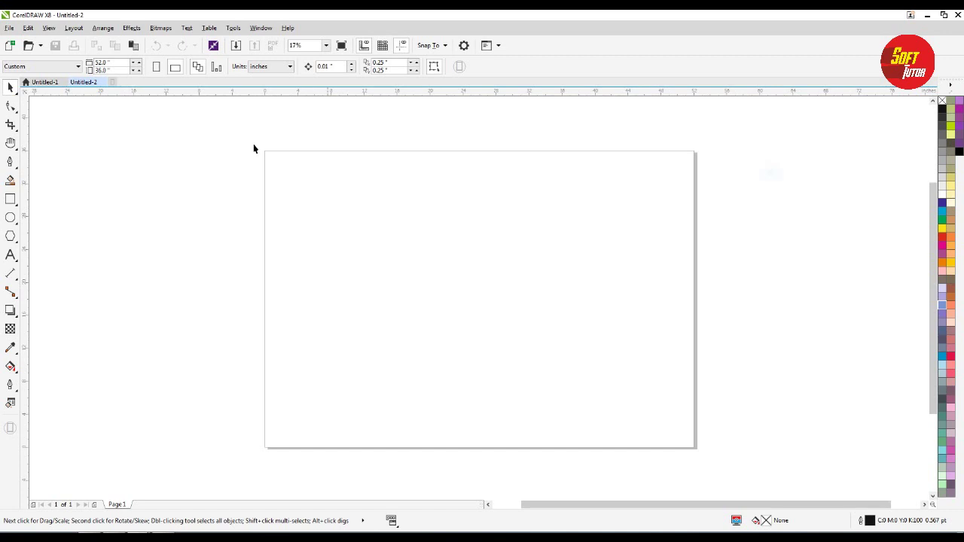
Add a page-sized rectangle to the new document and start a JPEG export of it that replaces 12.jpg
{"action": "double_click", "coordinate": [10, 199]}
{"action": "left_click", "coordinate": [10, 87]}
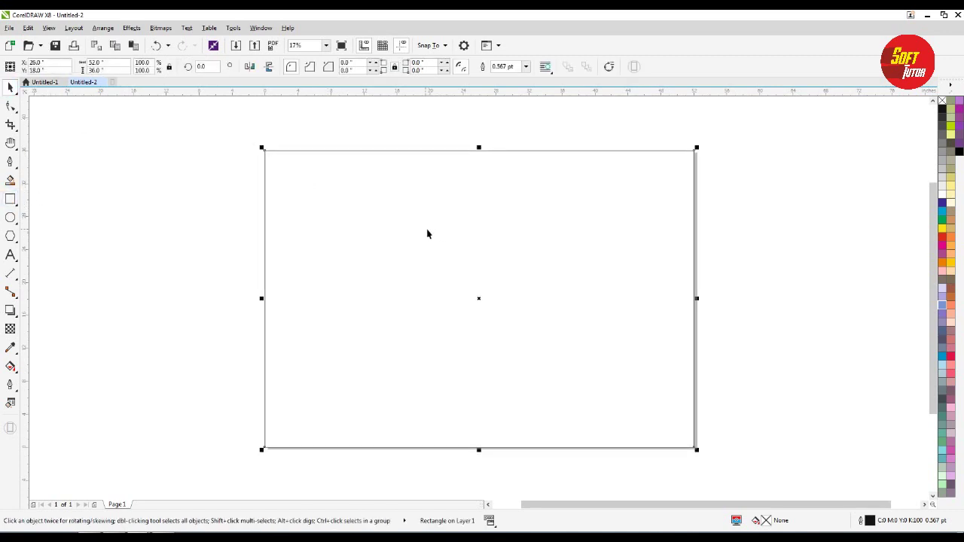
{"action": "key", "text": "ctrl+e"}
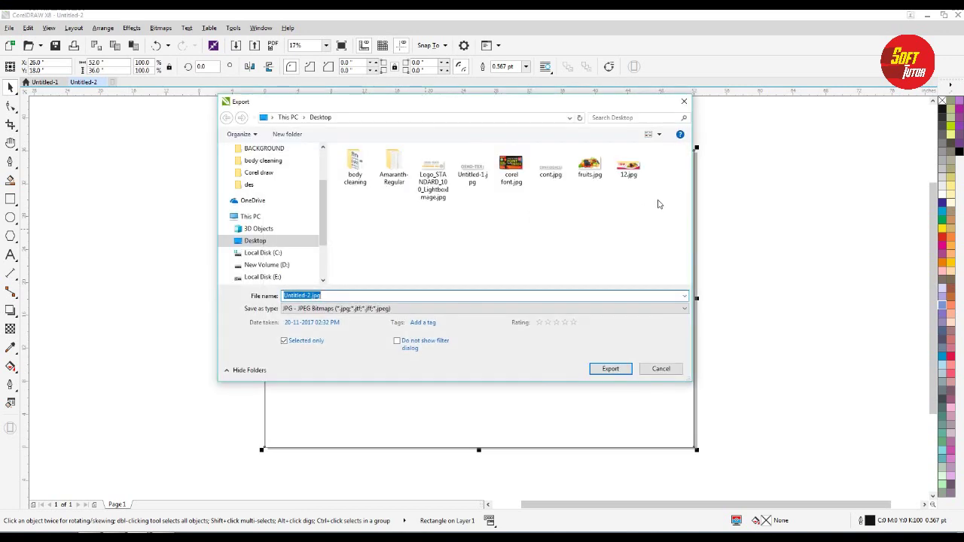
{"action": "left_click", "coordinate": [627, 167]}
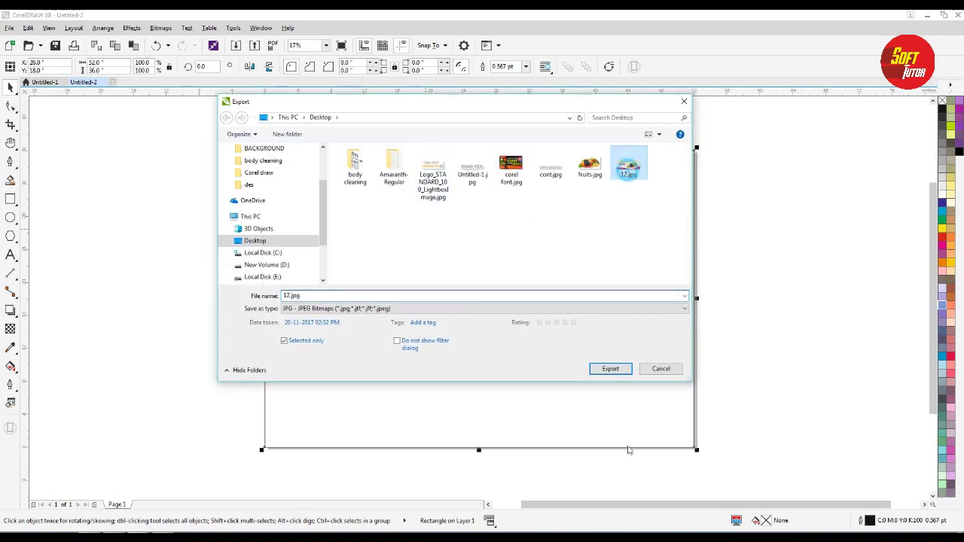
{"action": "left_click", "coordinate": [611, 369]}
Check the dimensions and resolution in the JPEG export settings, then cancel the export and return to the Untitled-1 fruit banner
{"action": "left_click", "coordinate": [506, 275]}
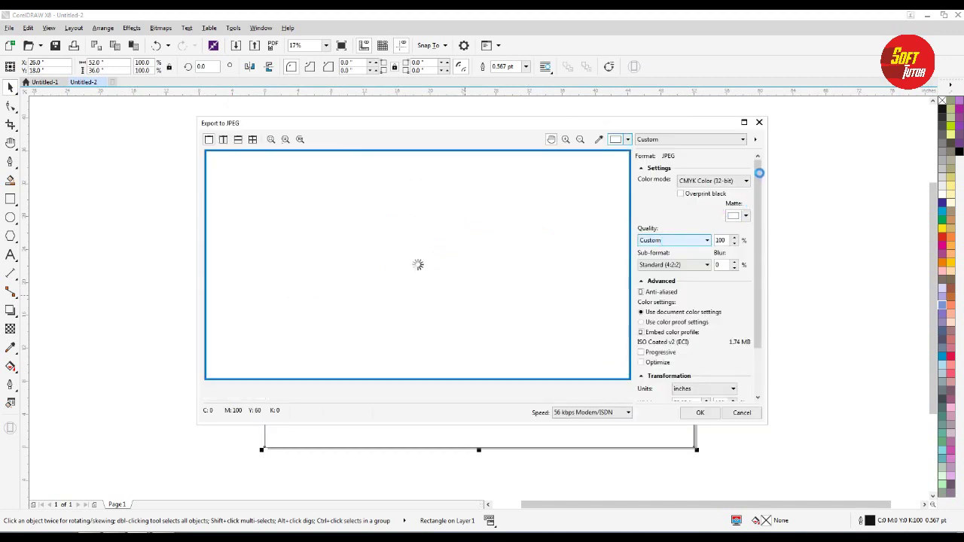
{"action": "scroll", "coordinate": [760, 174], "scroll_direction": "down", "scroll_amount": 3}
{"action": "double_click", "coordinate": [720, 373]}
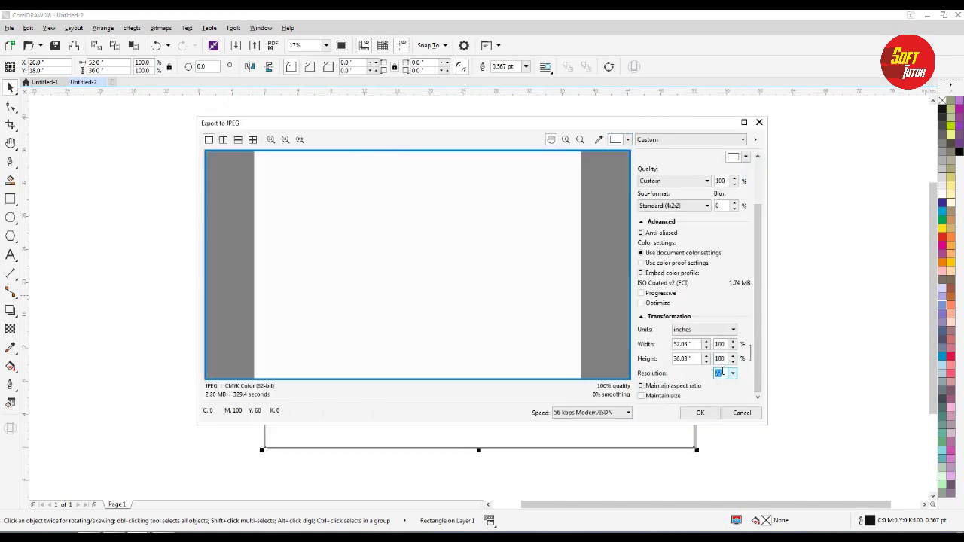
{"action": "left_click", "coordinate": [748, 416]}
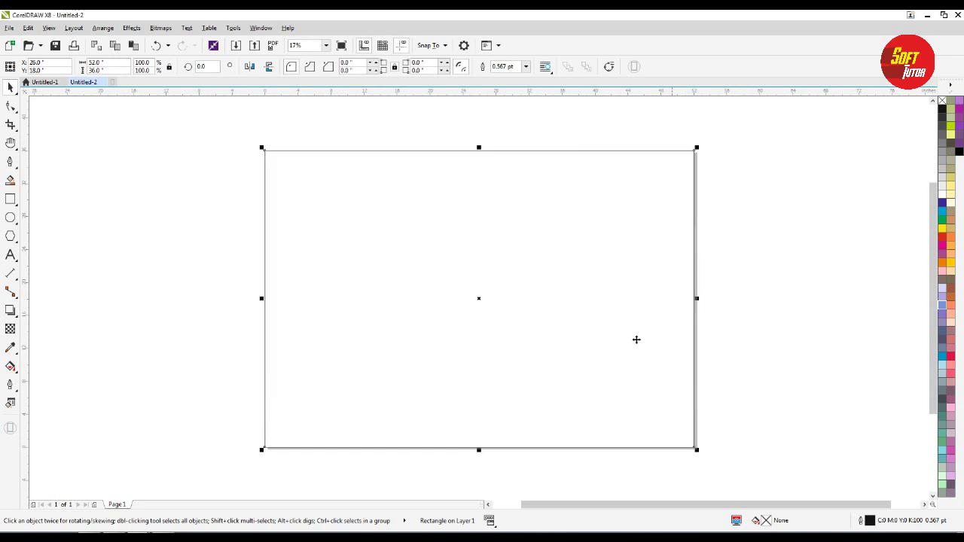
{"action": "left_click", "coordinate": [49, 82]}
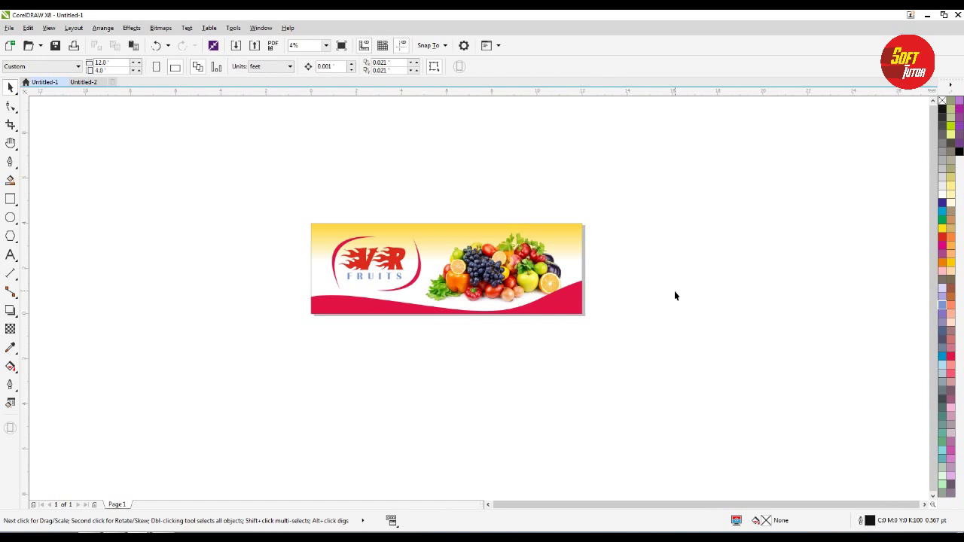